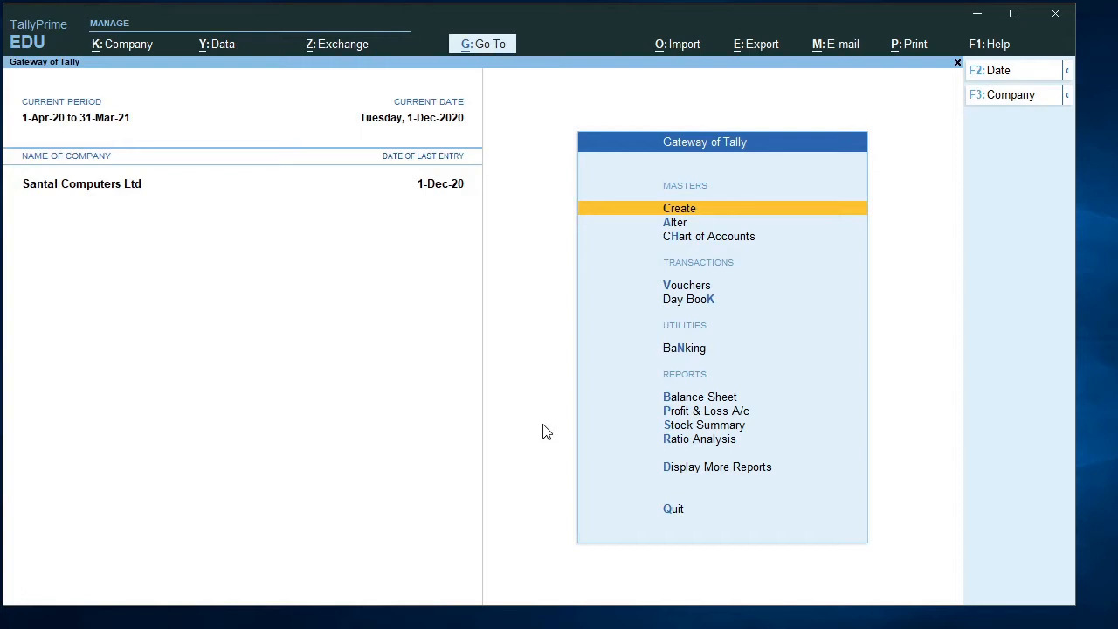
key("Down")
key("Down")
key("Down")
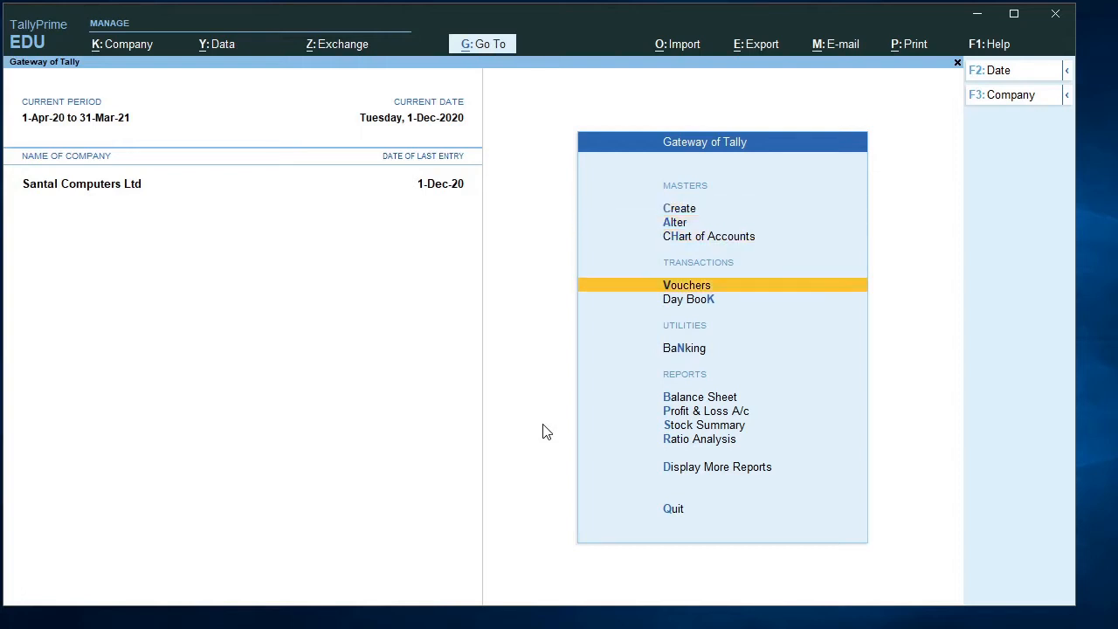
key("Return")
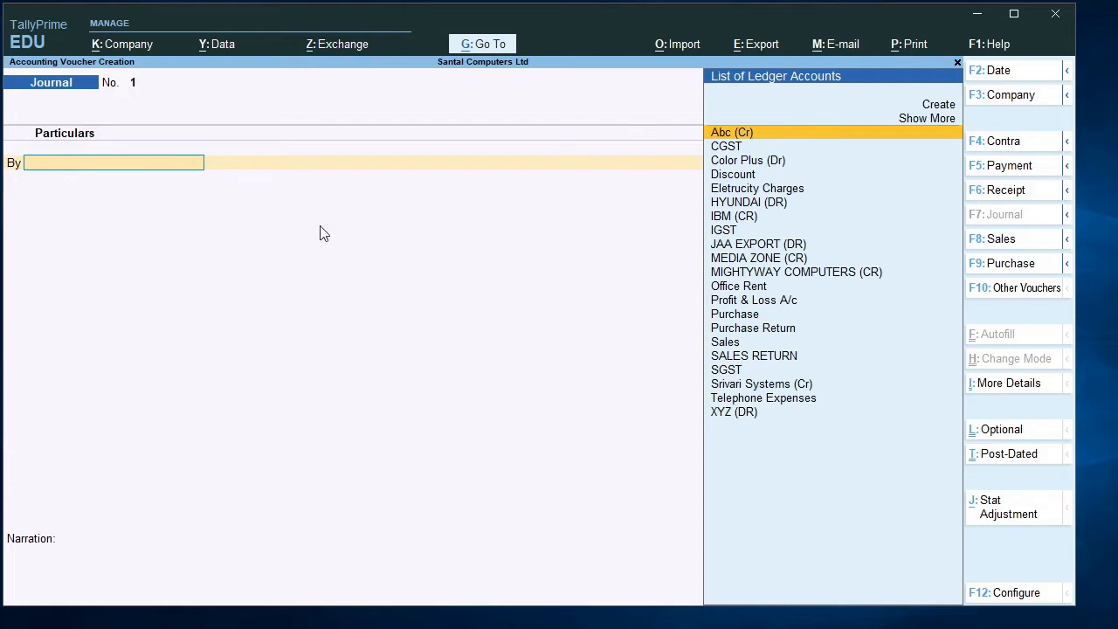
key("Escape")
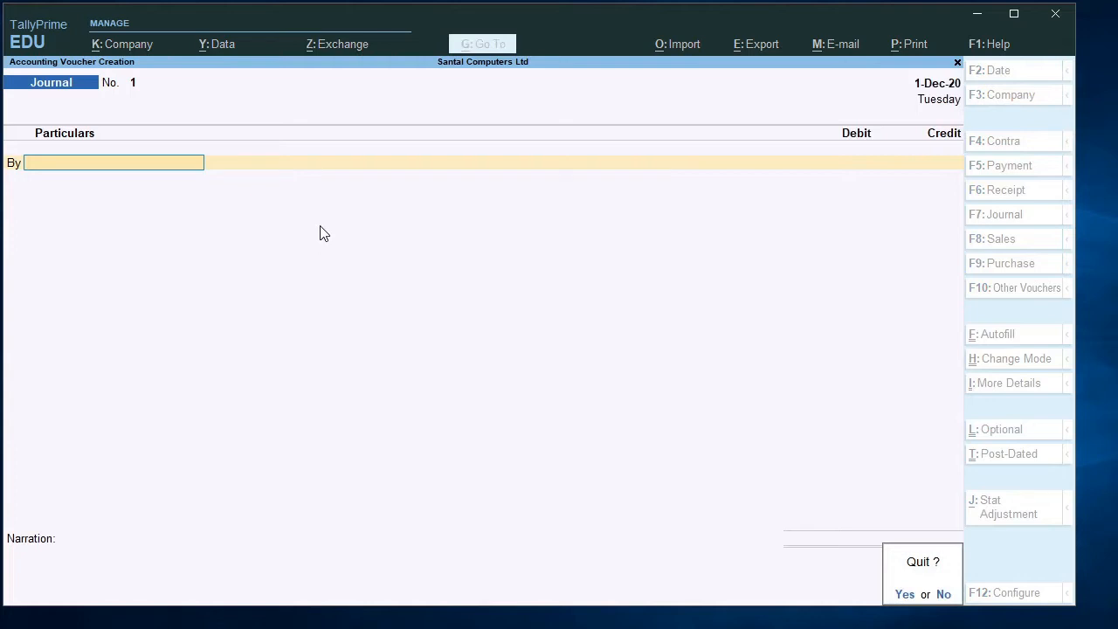
key("y")
key("Escape")
key("n")
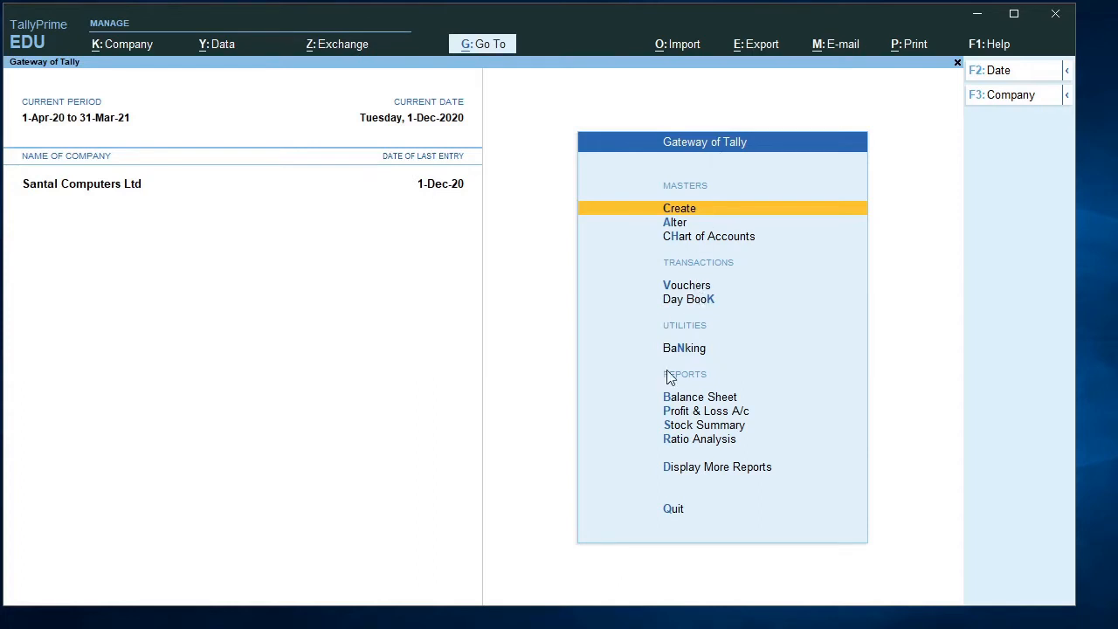
- Open the Cash/Bank Book(s) summary, examine the cash, petty cash and bank closing balances, and return to the Gateway of Tally
key("Down")
key("Down")
key("Down")
key("Down")
key("Down")
key("Down")
key("Down")
key("Down")
key("Down")
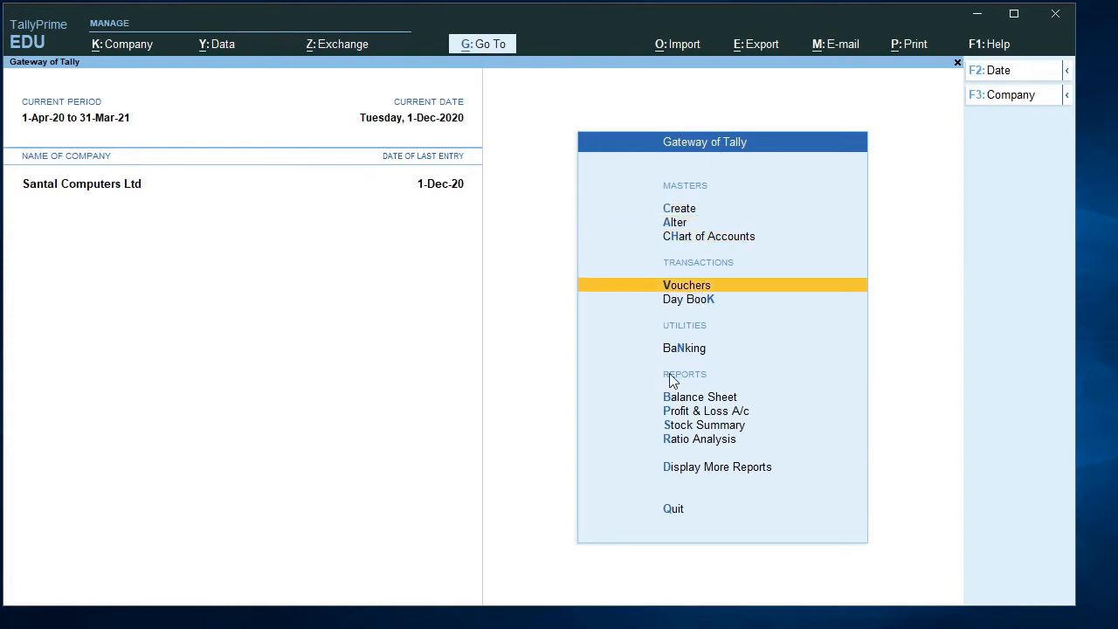
key("Down")
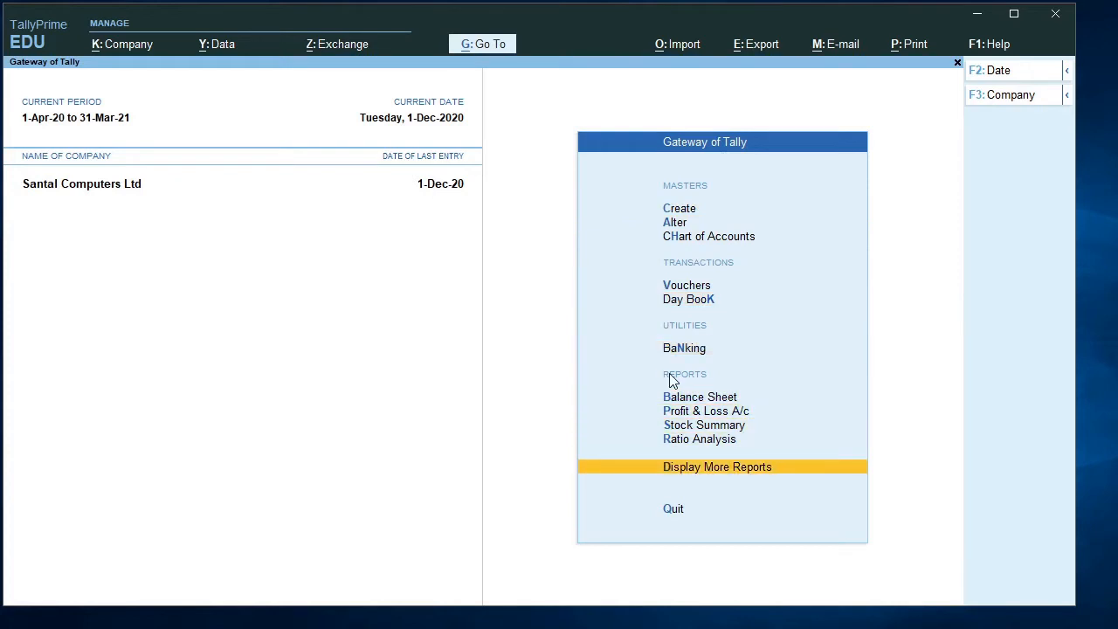
key("Return")
key("Down")
key("Down")
key("Down")
key("Down")
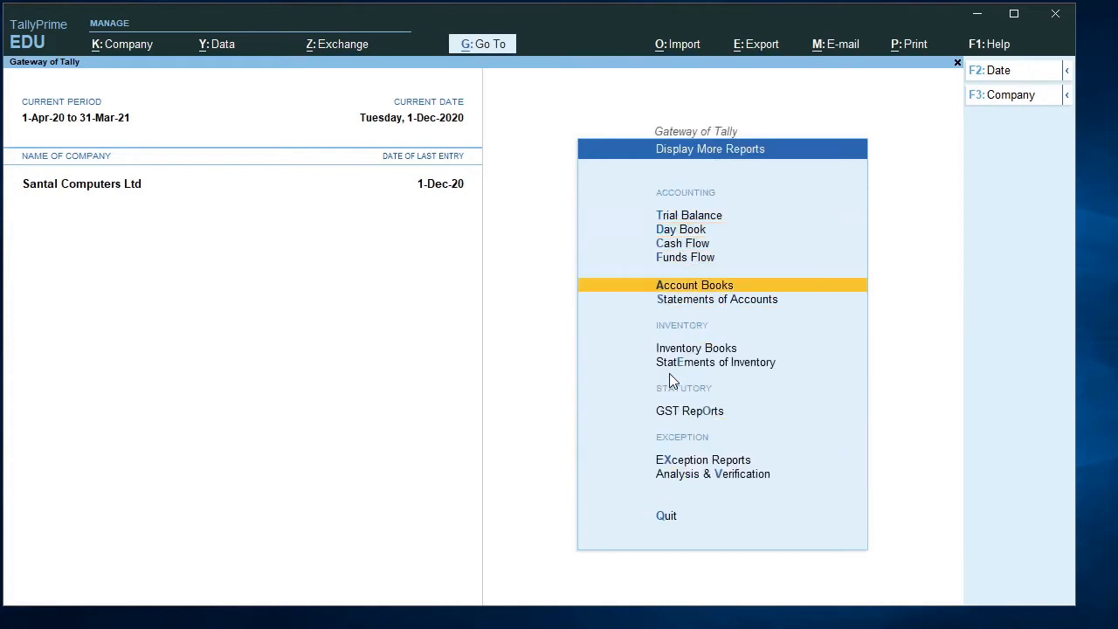
key("Return")
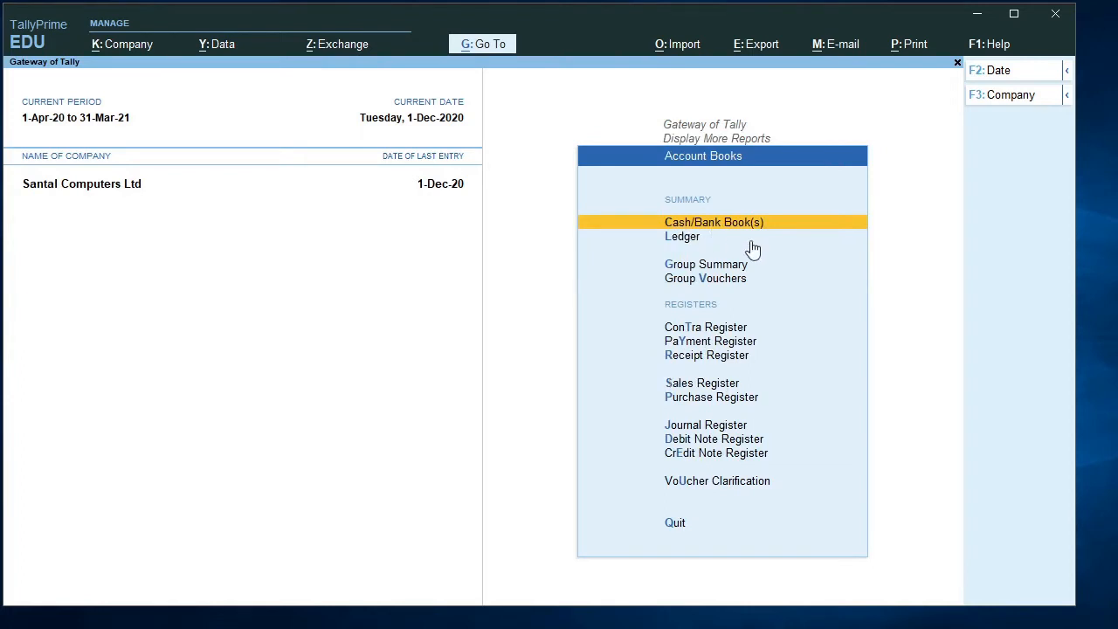
key("Return")
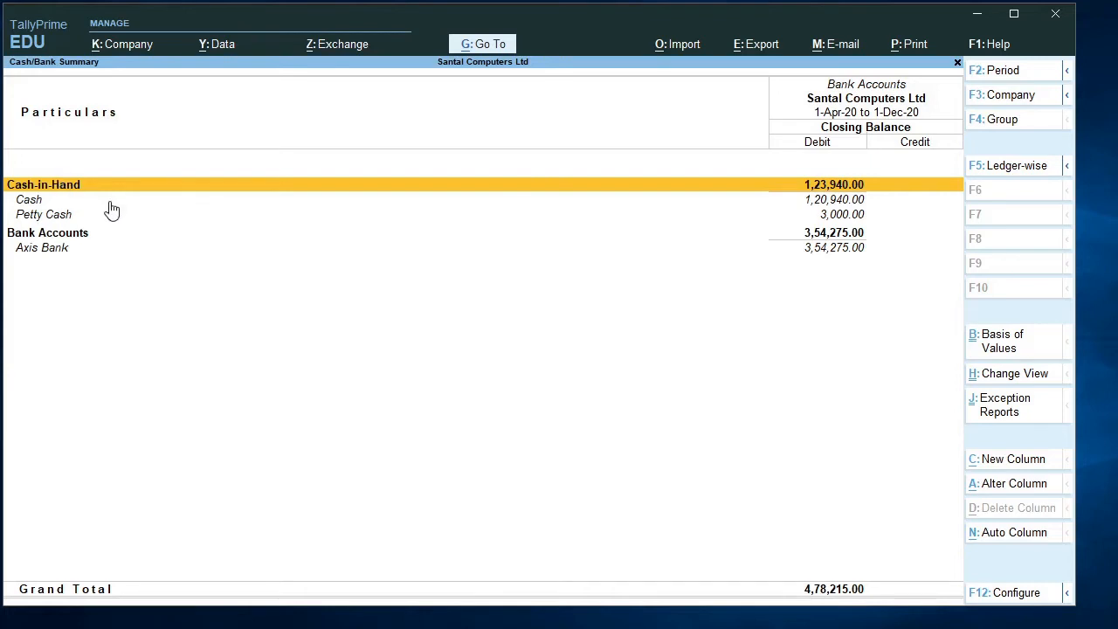
left_click(711, 216)
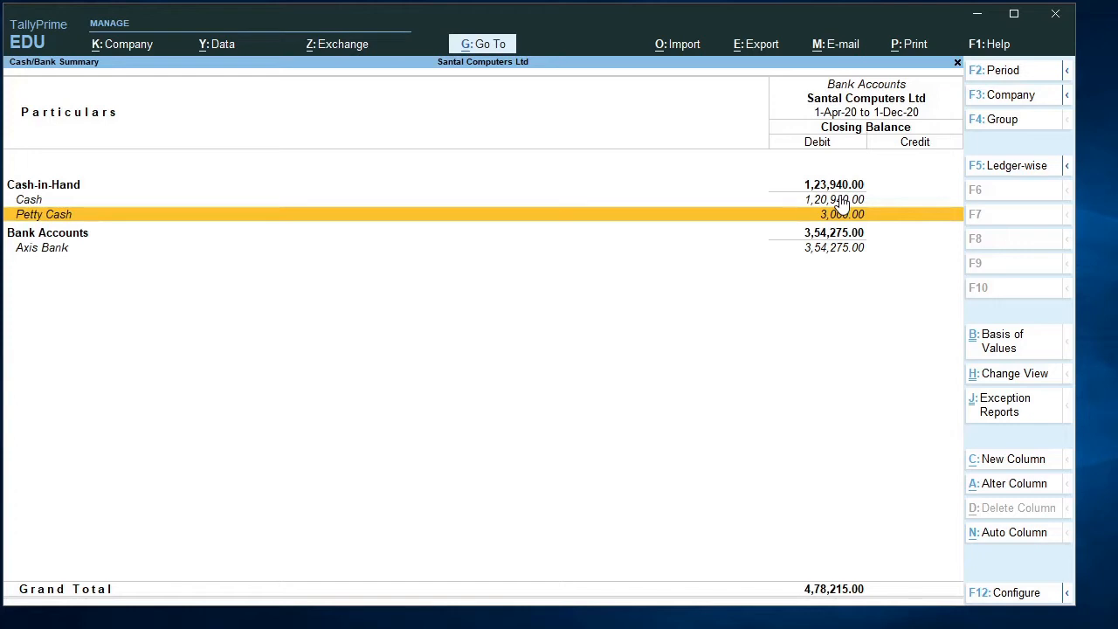
key("Escape")
key("Escape")
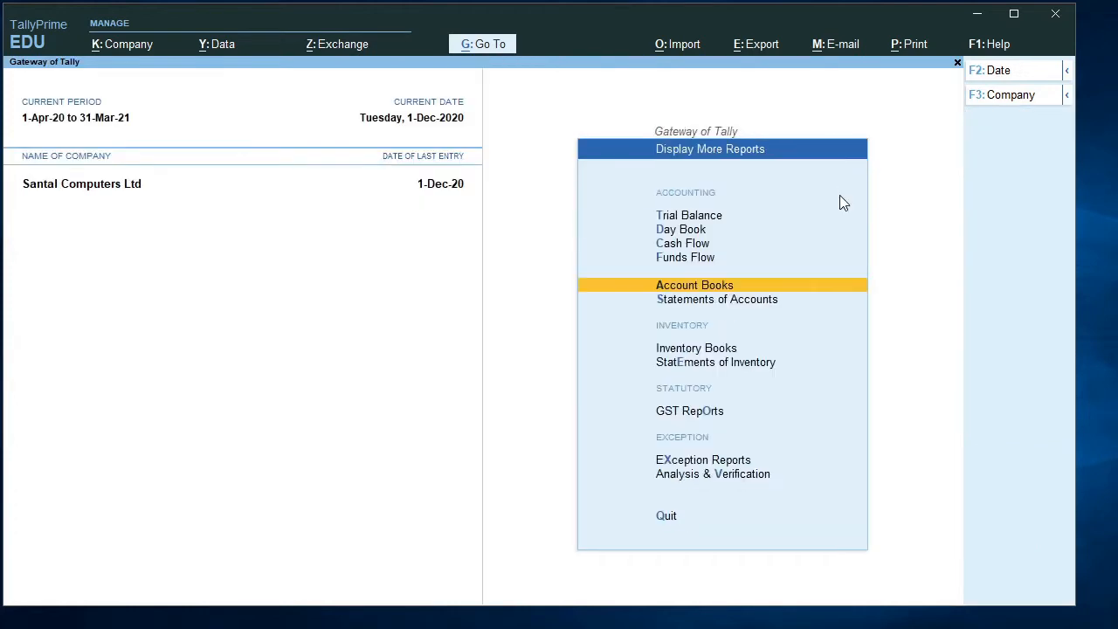
key("Escape")
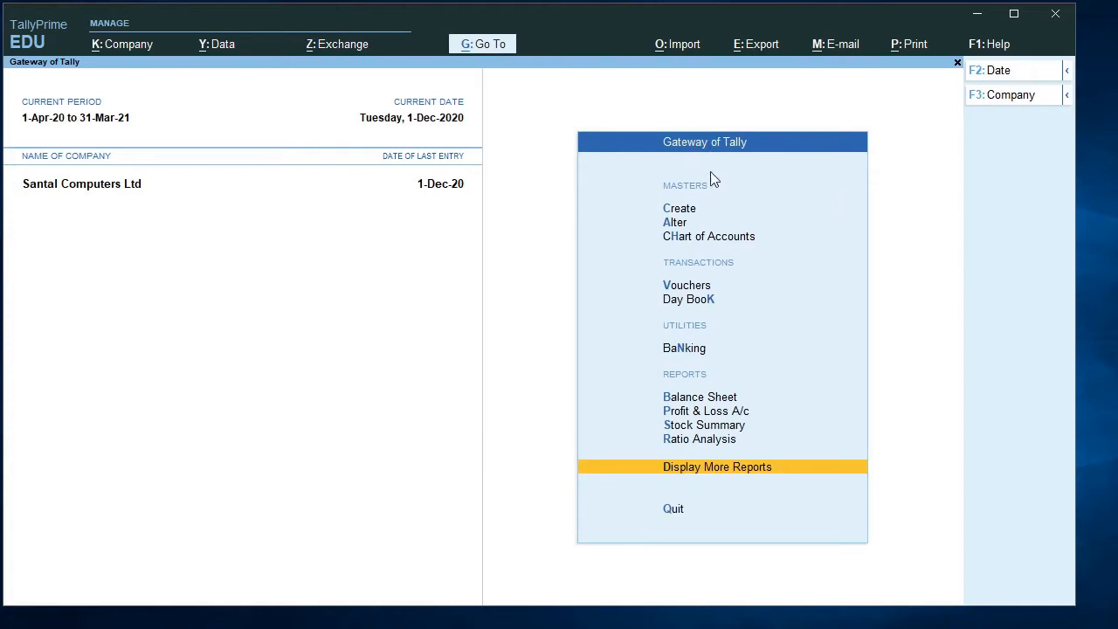
- Open the ledger report for XYZ (DR) from the account books to examine its vouchers
key("Return")
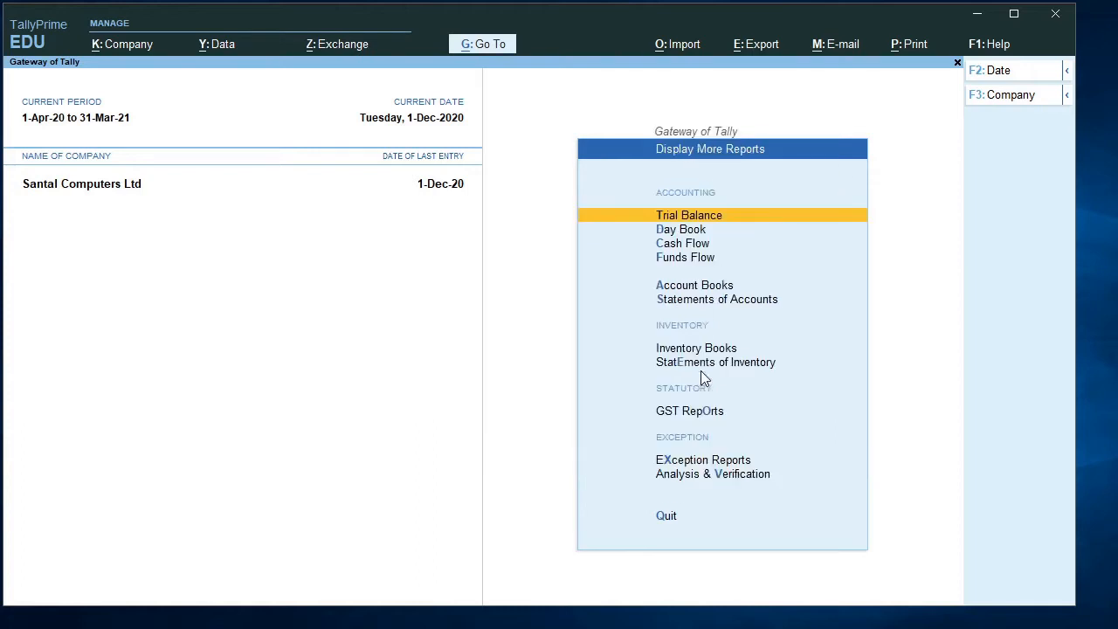
key("Down")
key("Down")
key("Down")
key("Down")
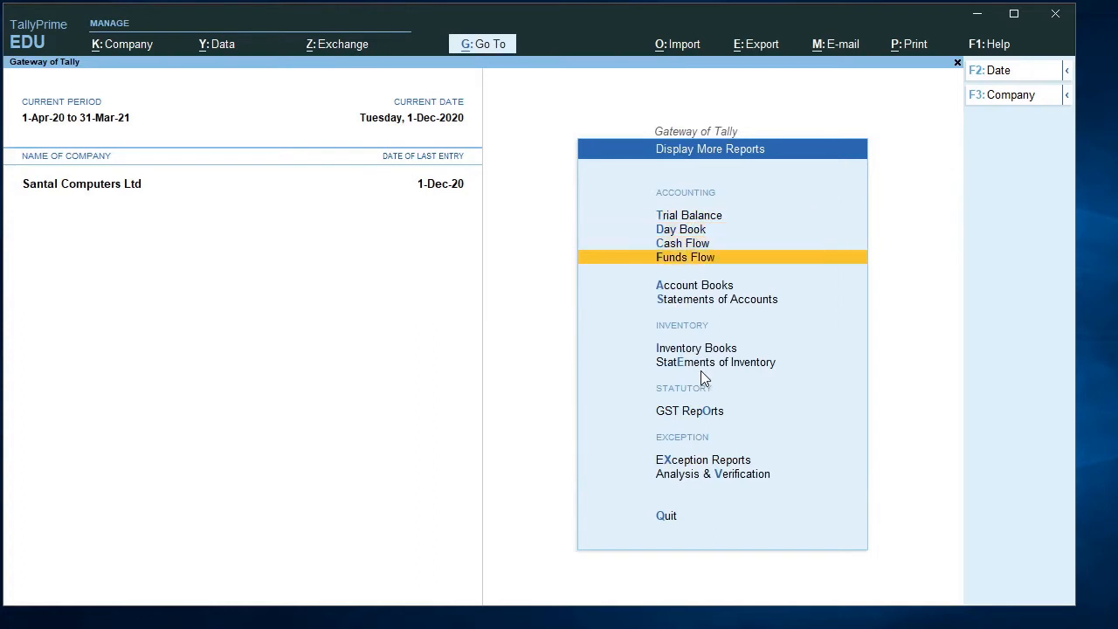
key("Return")
key("Down")
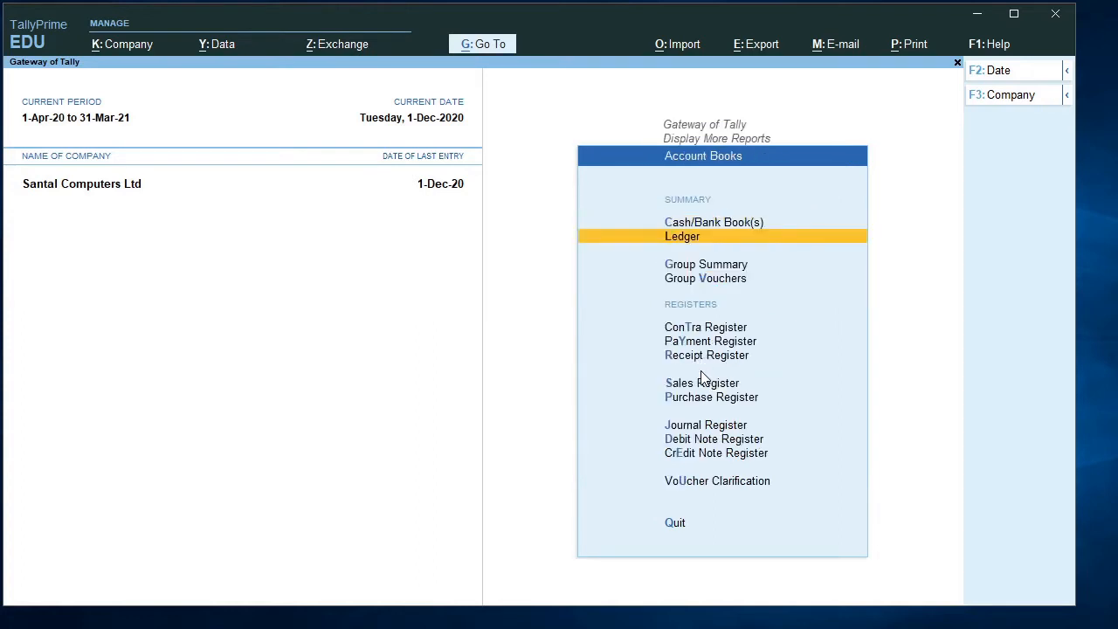
key("Return")
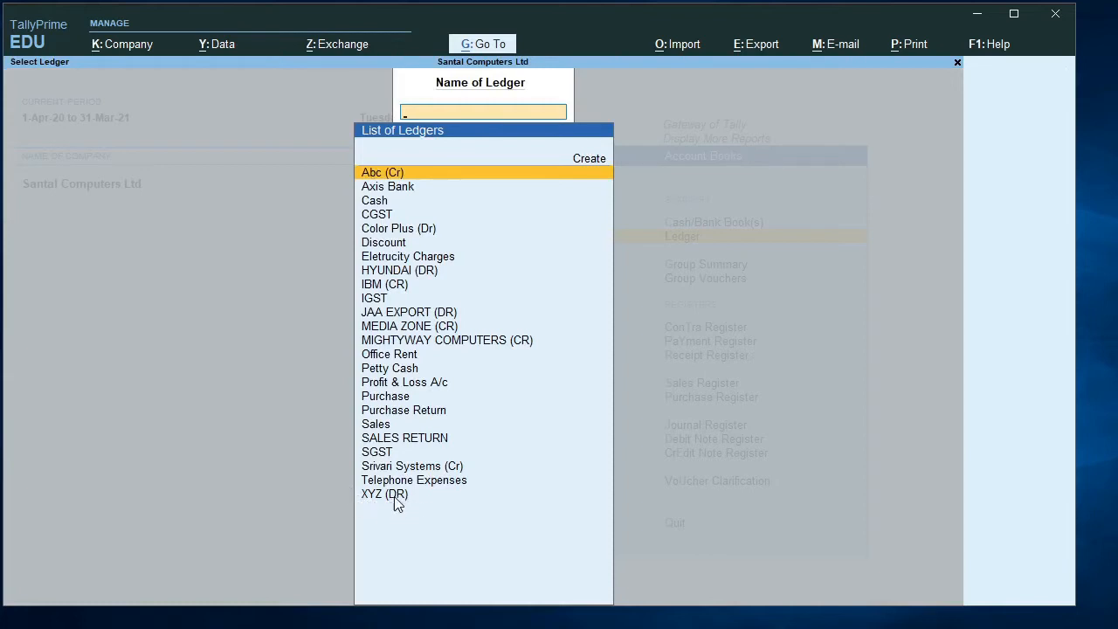
type("X")
key("Return")
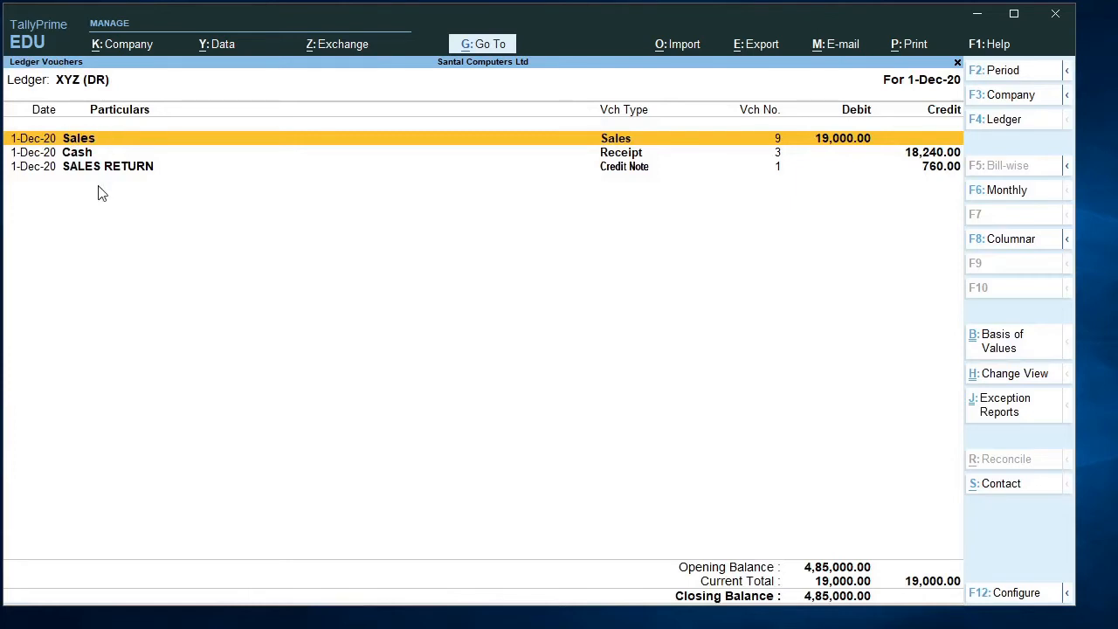
- Show the XYZ (DR) ledger's monthly summary and open its November vouchers
left_click(1001, 191)
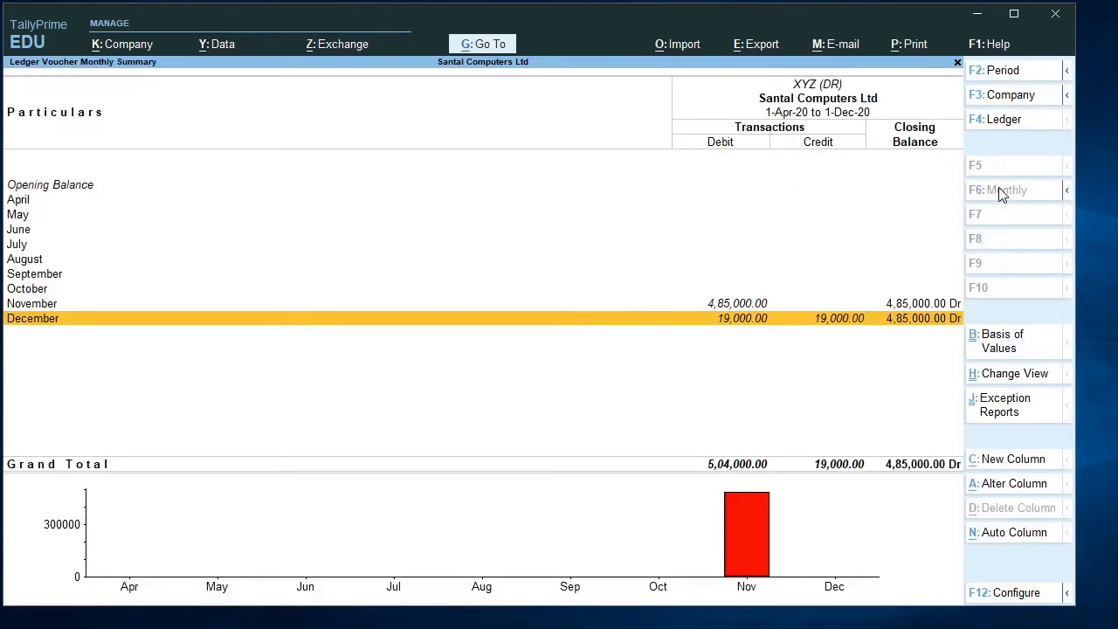
key("Up")
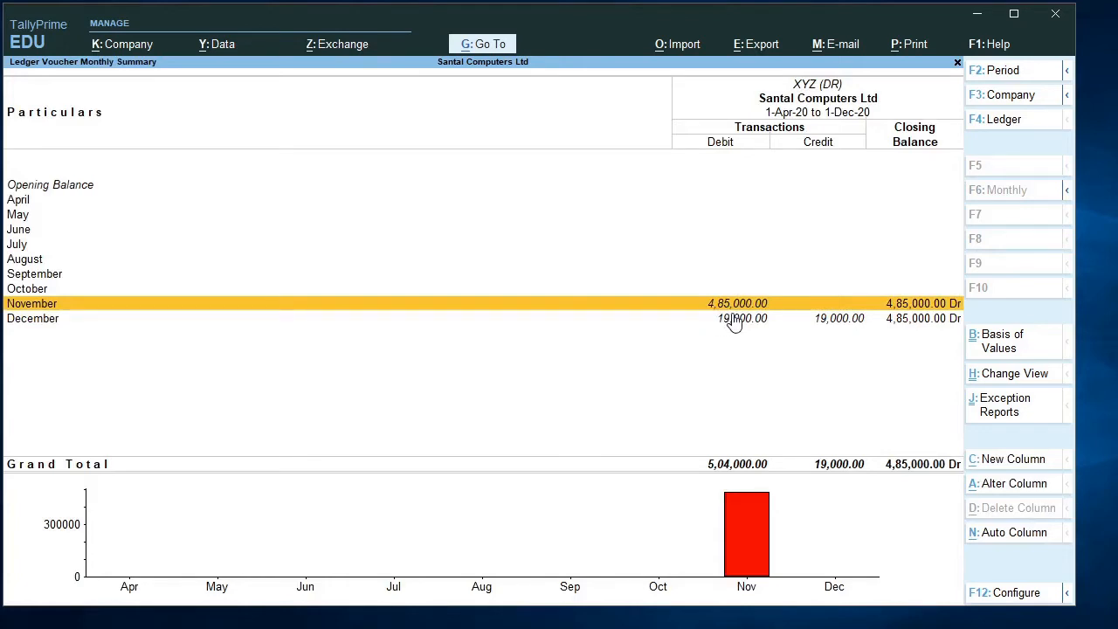
key("Return")
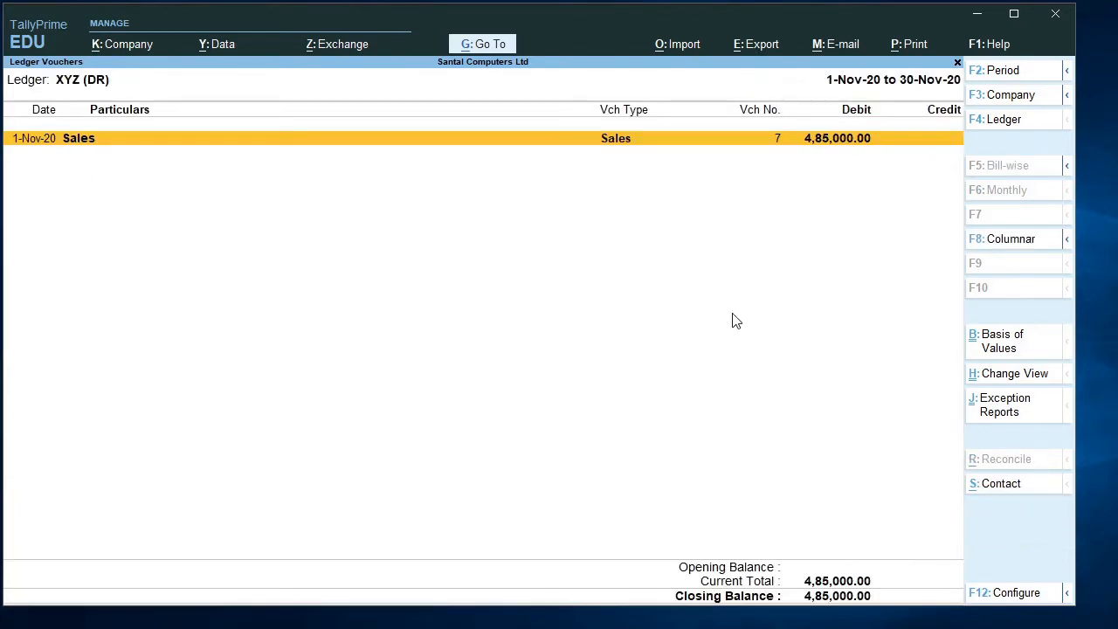
- Examine the November sales voucher for XYZ (DR), quit it without saving, and return to the Gateway of Tally
key("Return")
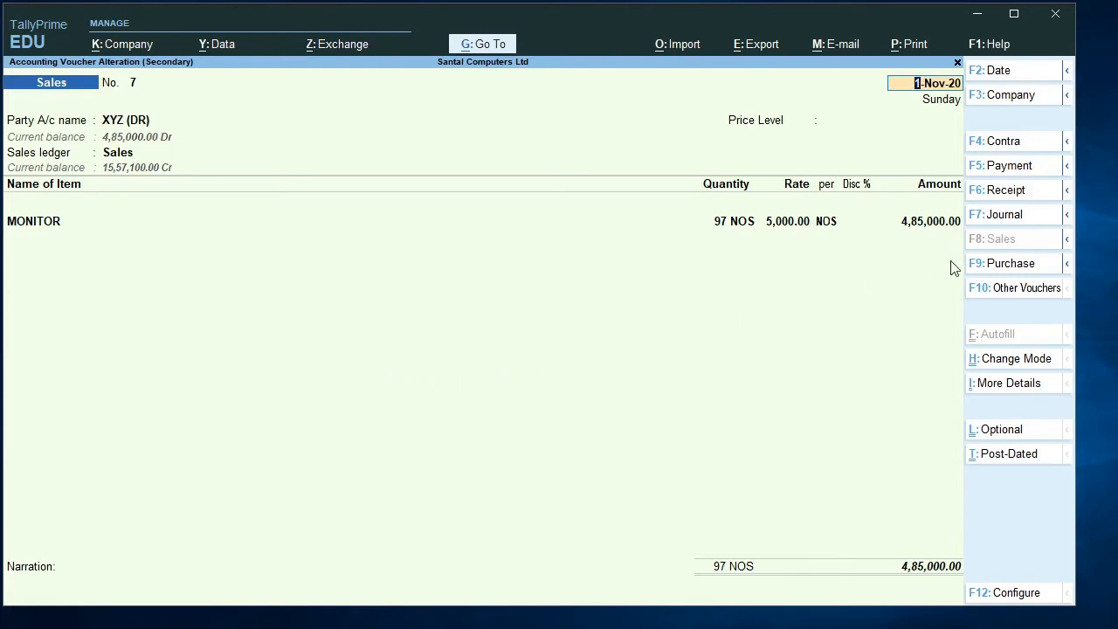
key("Return")
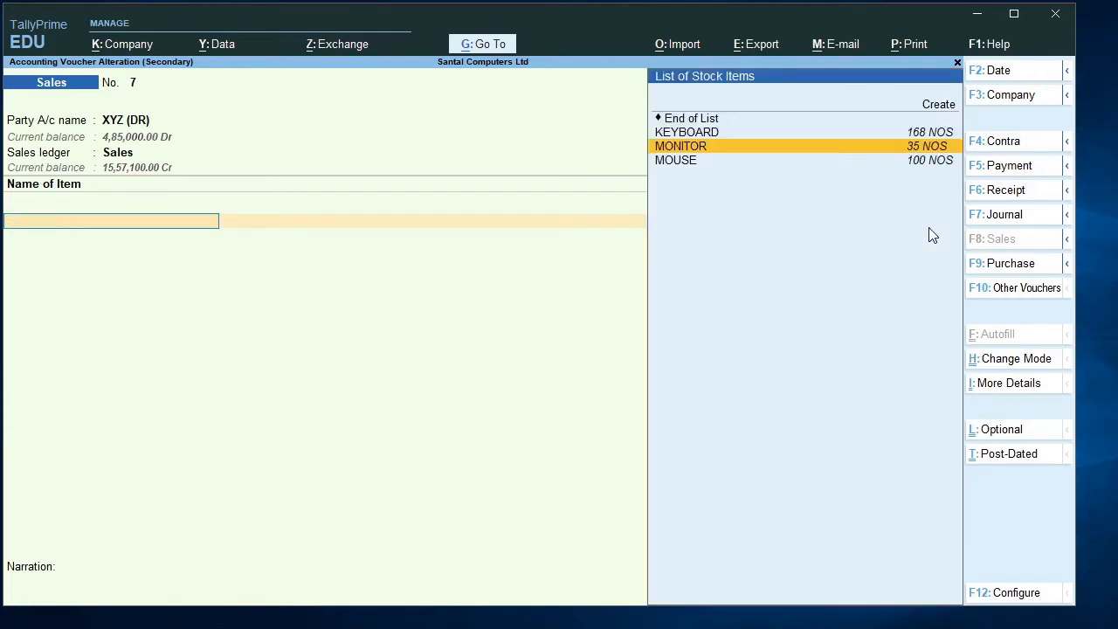
key("Escape")
key("y")
key("Escape")
key("Escape")
key("Escape")
key("Escape")
key("Escape")
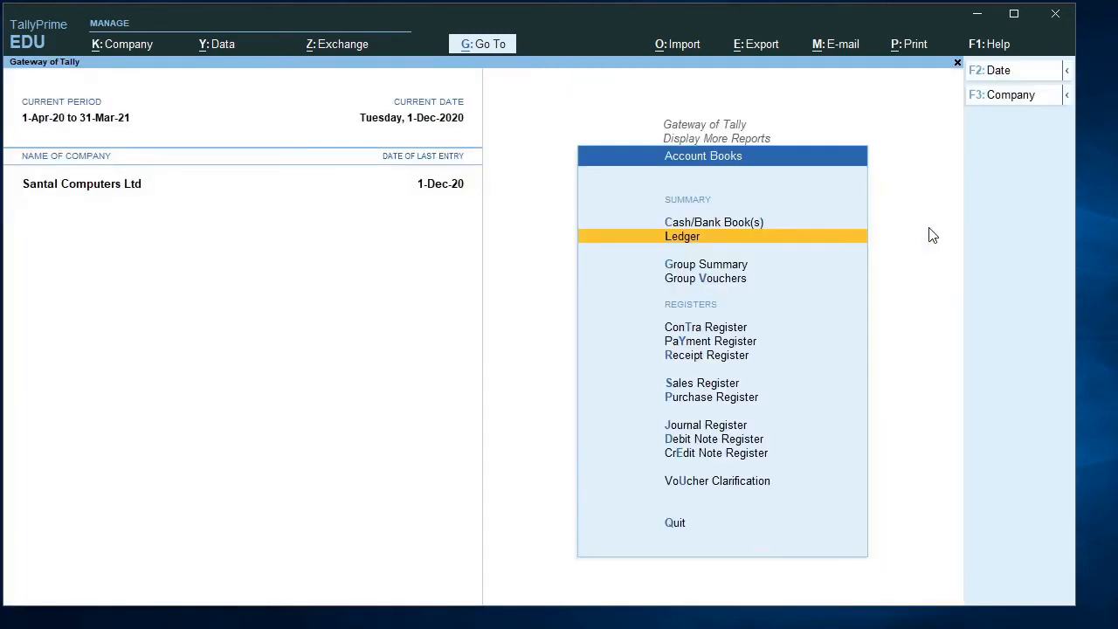
key("Escape")
key("Escape")
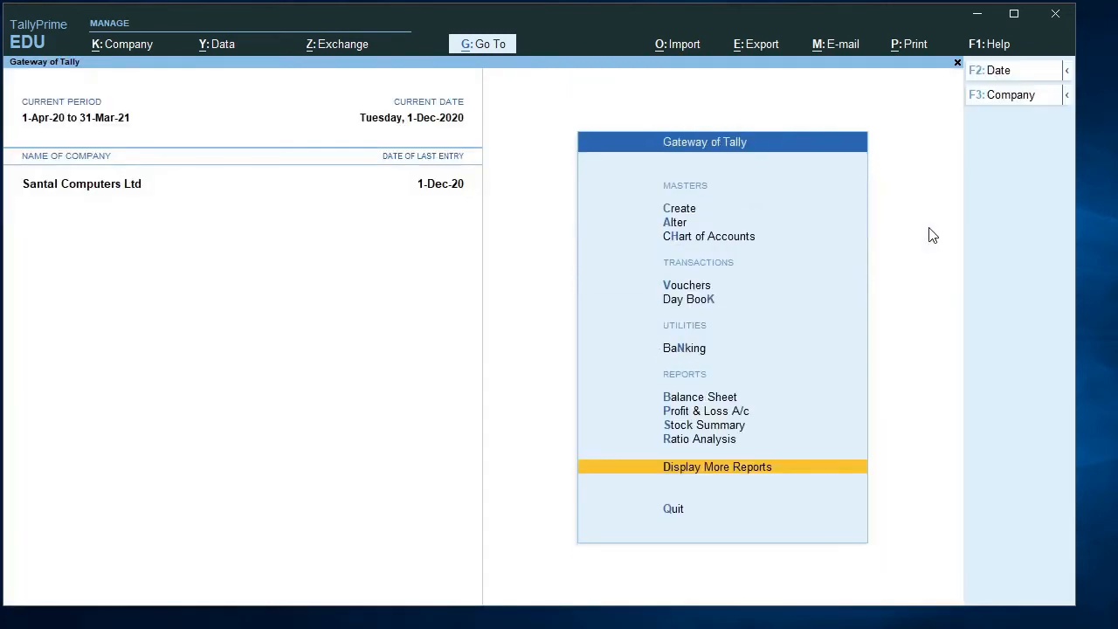
- Start a new Journal voucher and set its date to 1-Nov-20
key("Up")
key("Up")
key("Up")
key("Up")
key("Up")
key("Up")
key("Up")
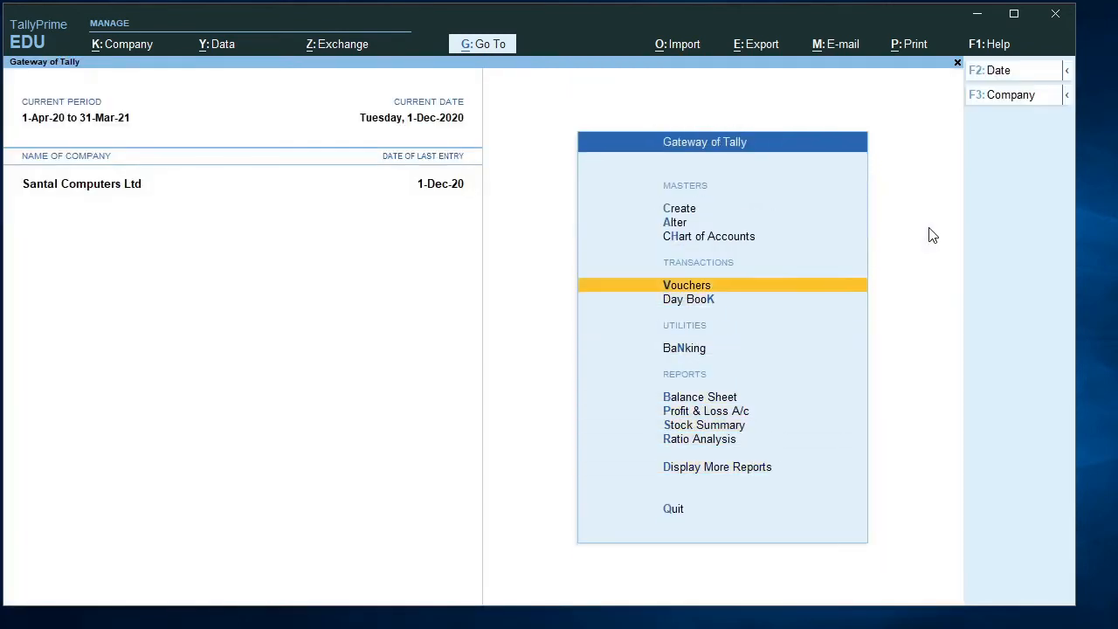
key("Return")
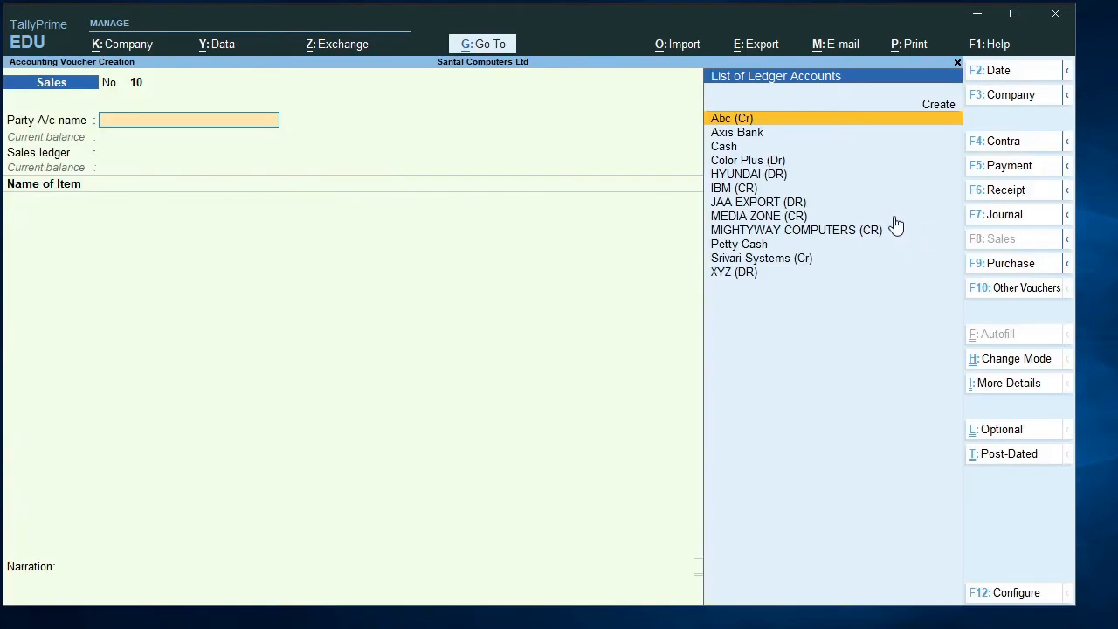
left_click(976, 221)
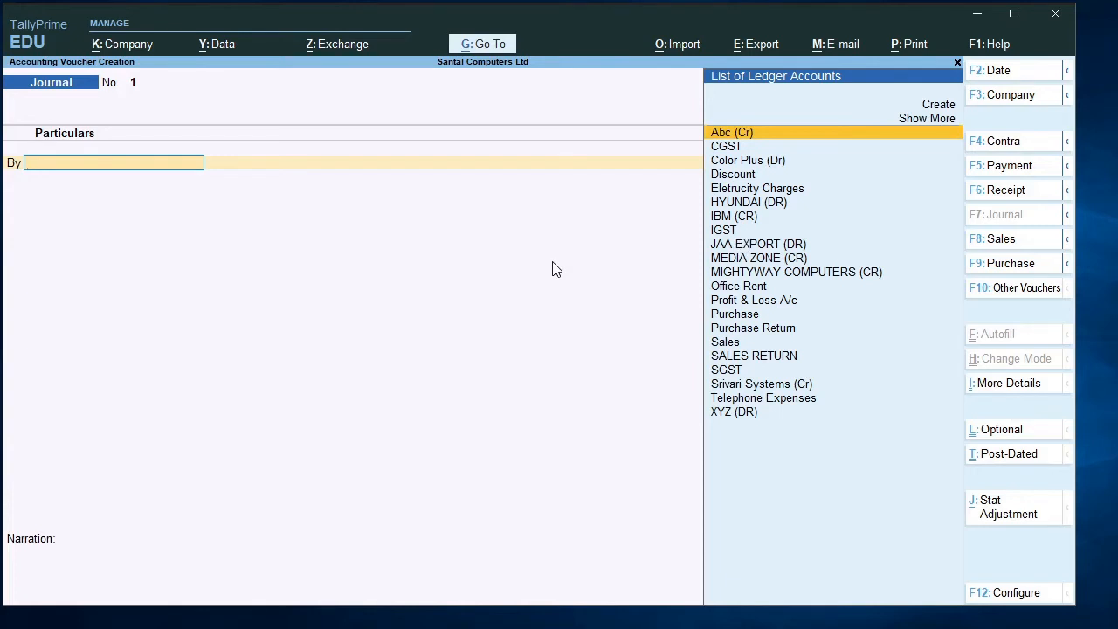
key("F2")
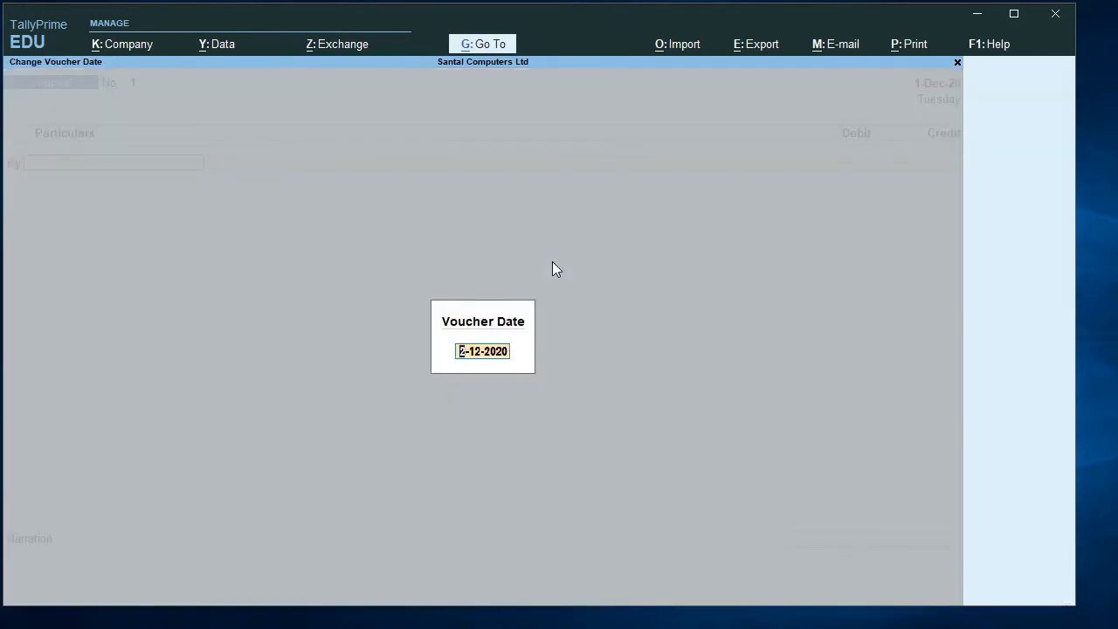
type("1-11")
key("Return")
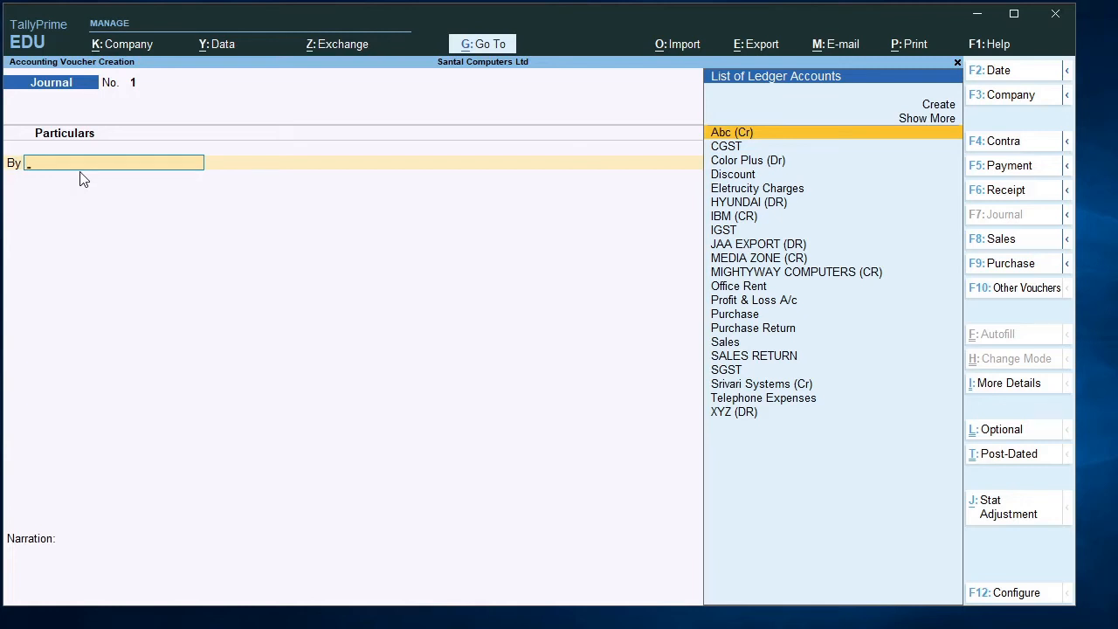
- Create a ledger named Discount Given from within the journal voucher and place it under Indirect Expenses
key("ctrl")
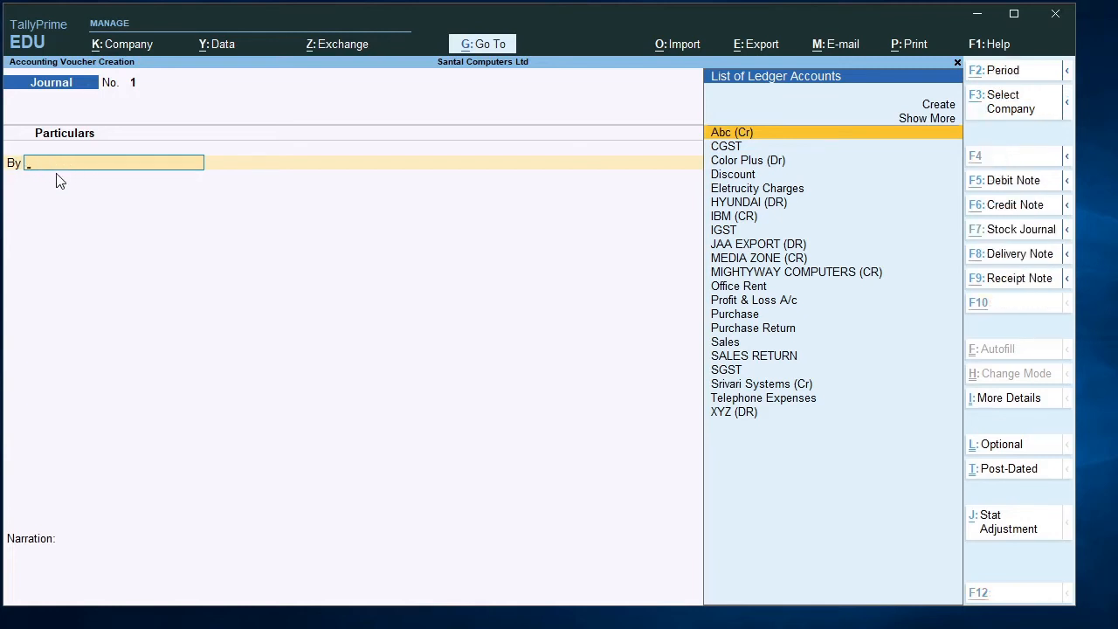
key("alt+c")
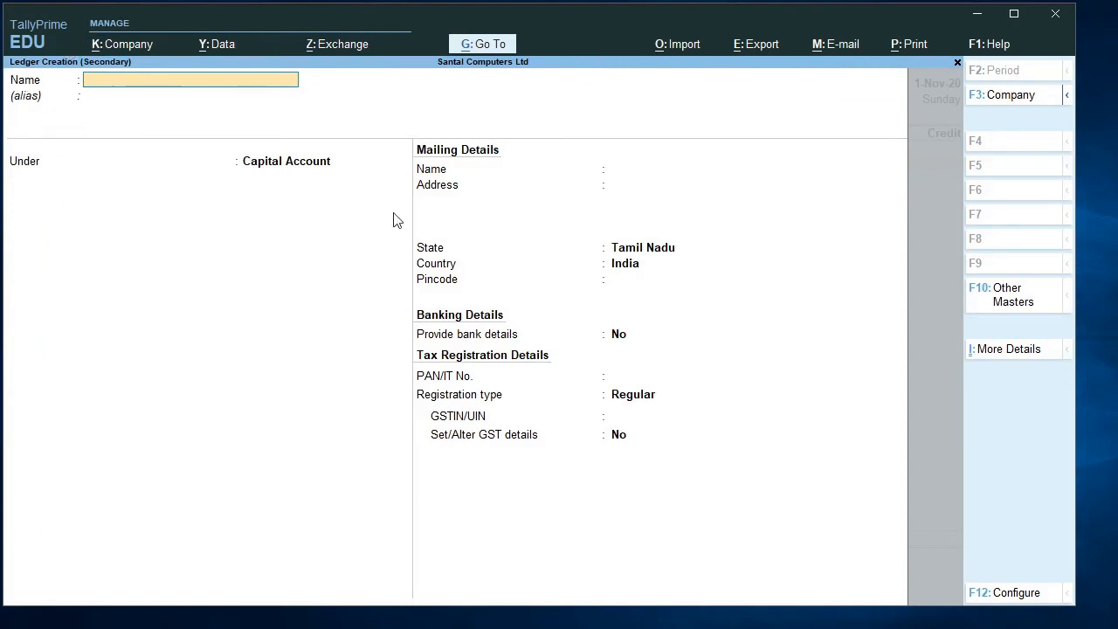
type("Discount Given")
key("Return")
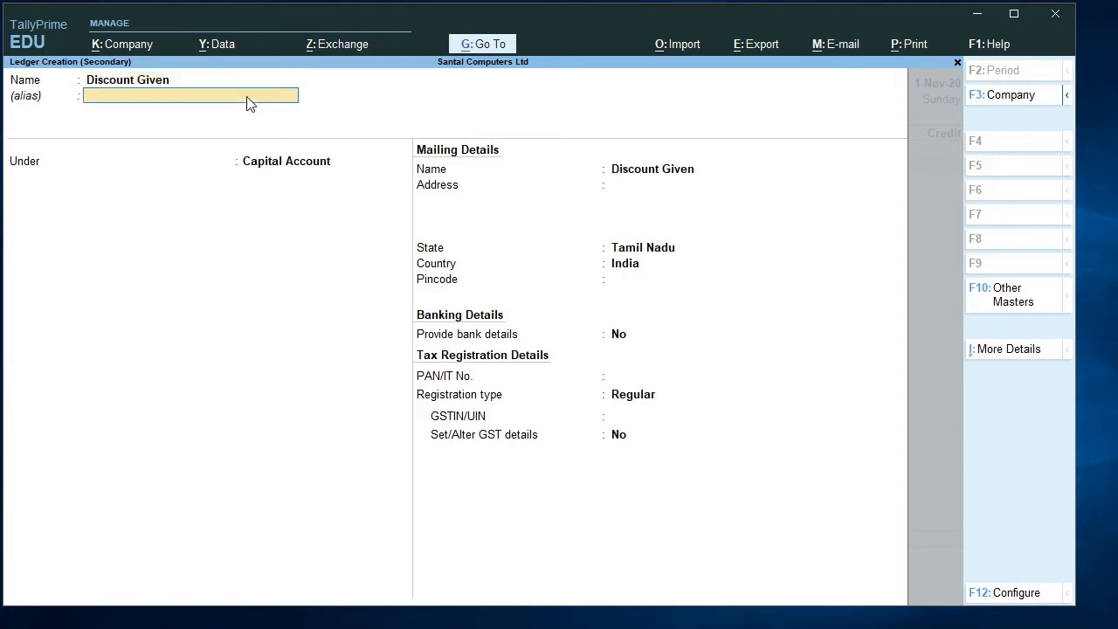
key("Return")
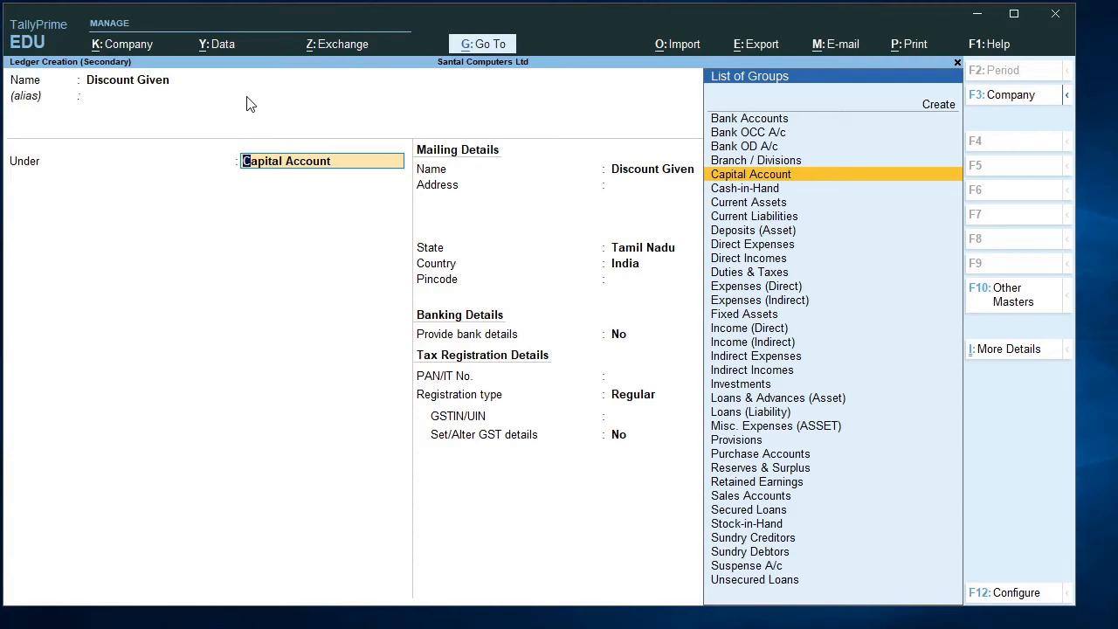
type("i")
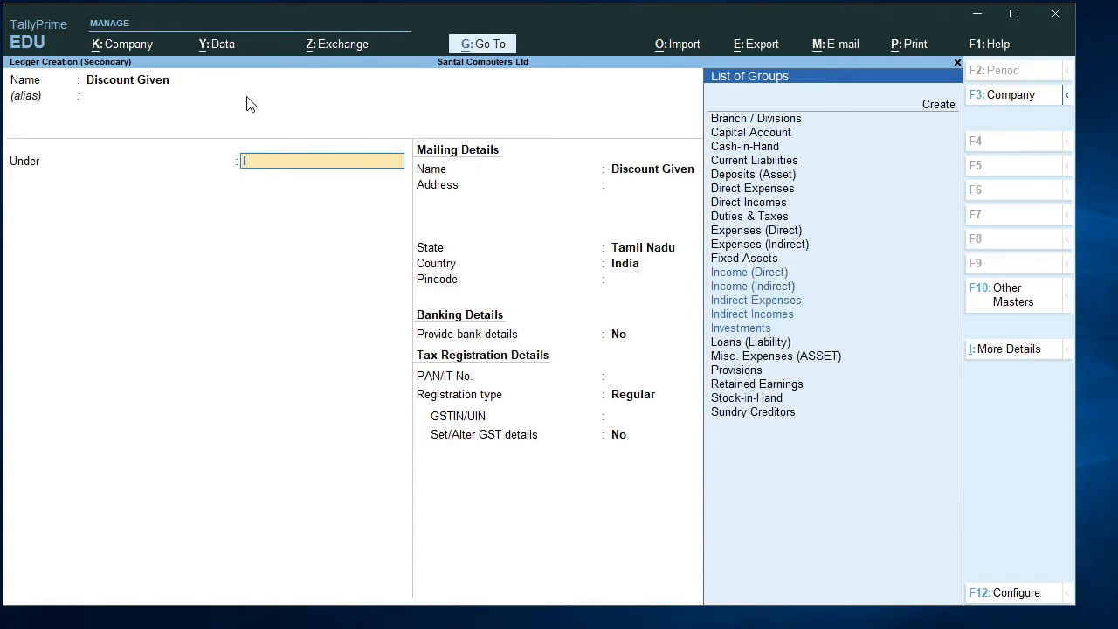
key("Down")
key("Down")
key("Down")
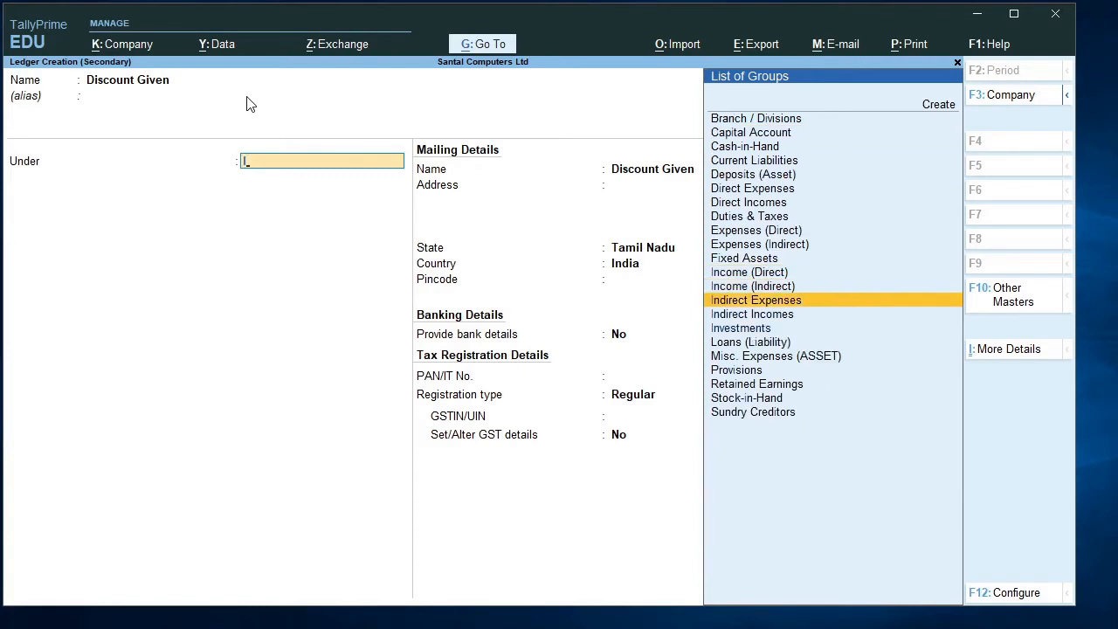
key("Return")
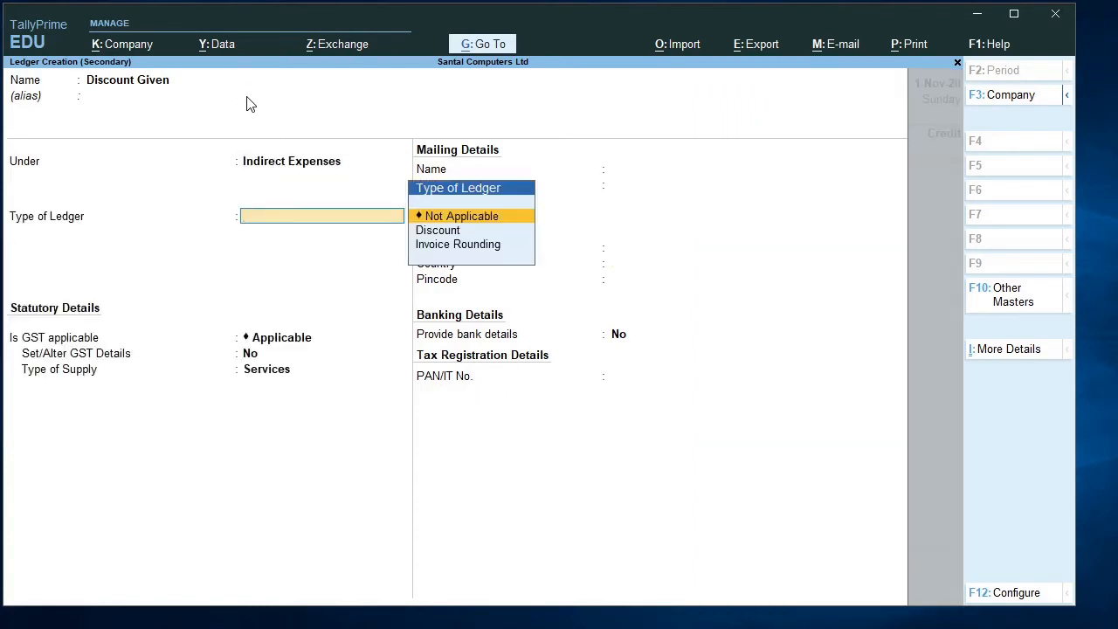
- Set the Discount Given ledger's type to Not Applicable, keep the remaining default details, and save the ledger
key("Return")
key("Return")
key("Return")
key("Return")
key("Return")
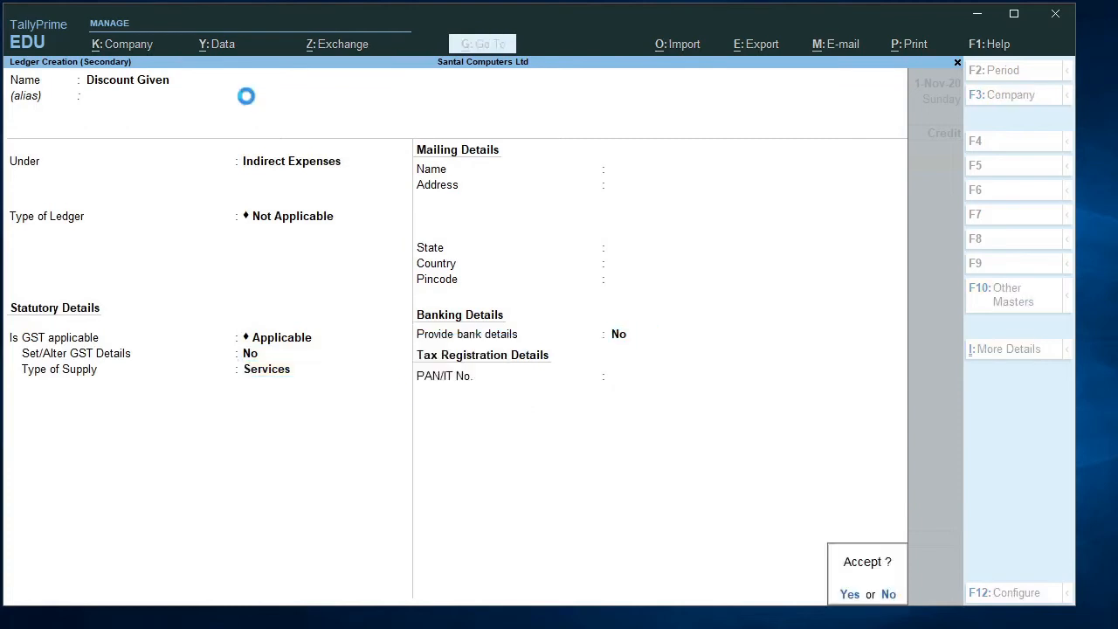
key("Return")
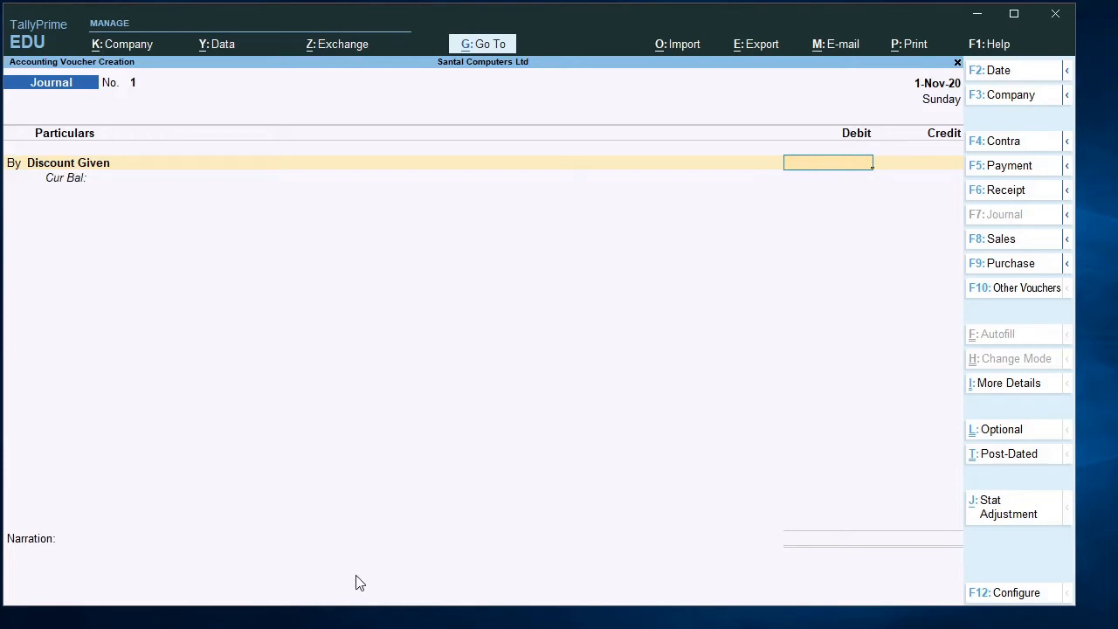
- Calculate 485000*5% in the built-in calculator and debit Discount Given with 24,250
key("alt")
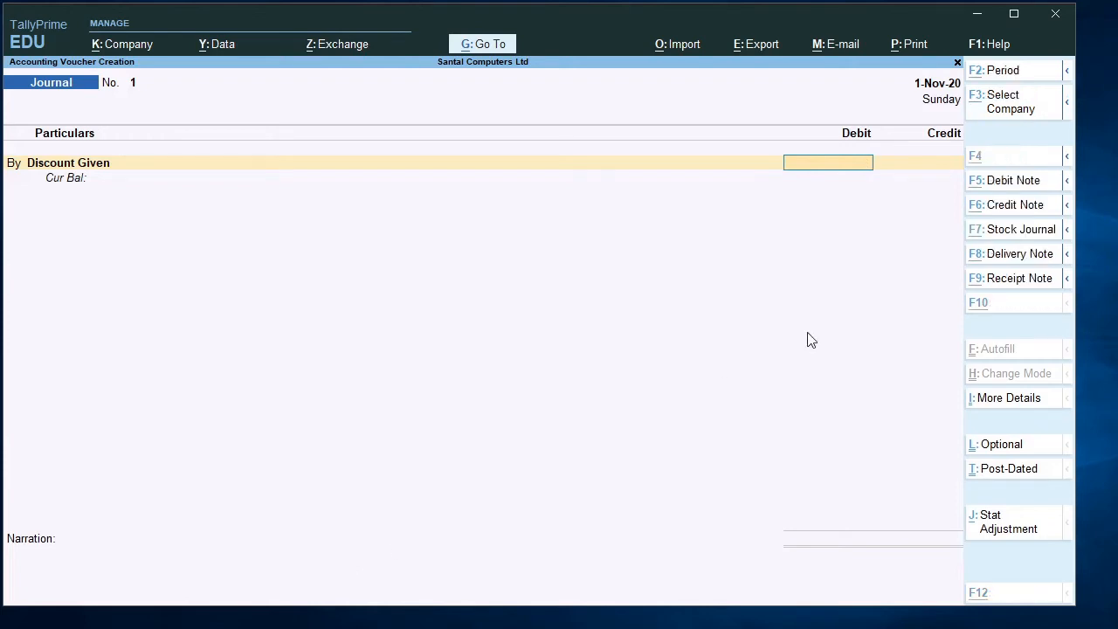
key("ctrl+n")
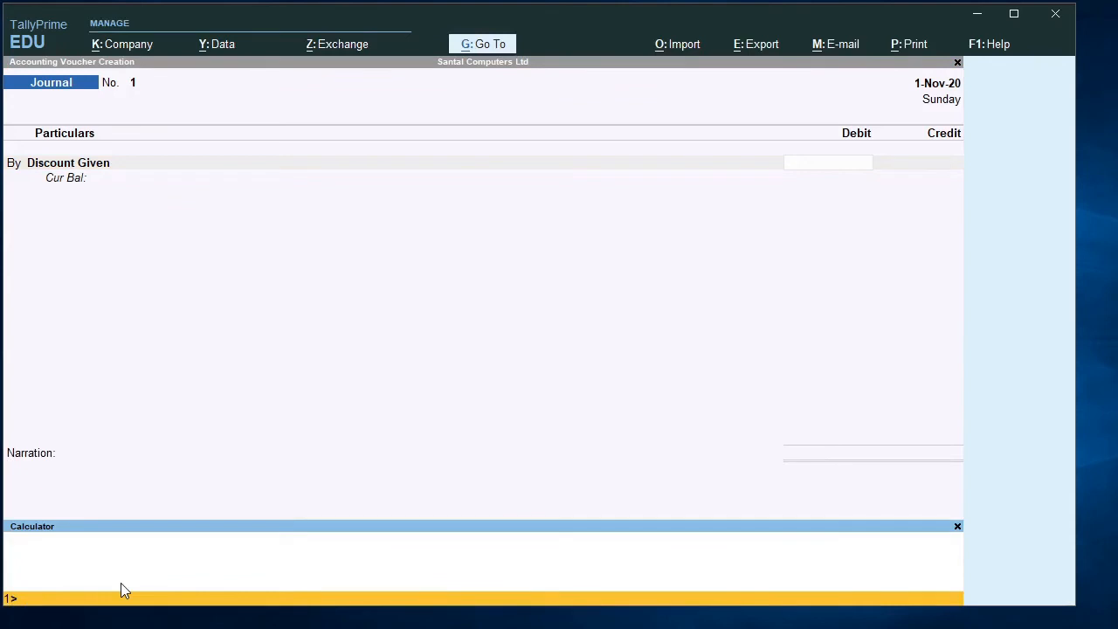
type("485000*5%")
key("Return")
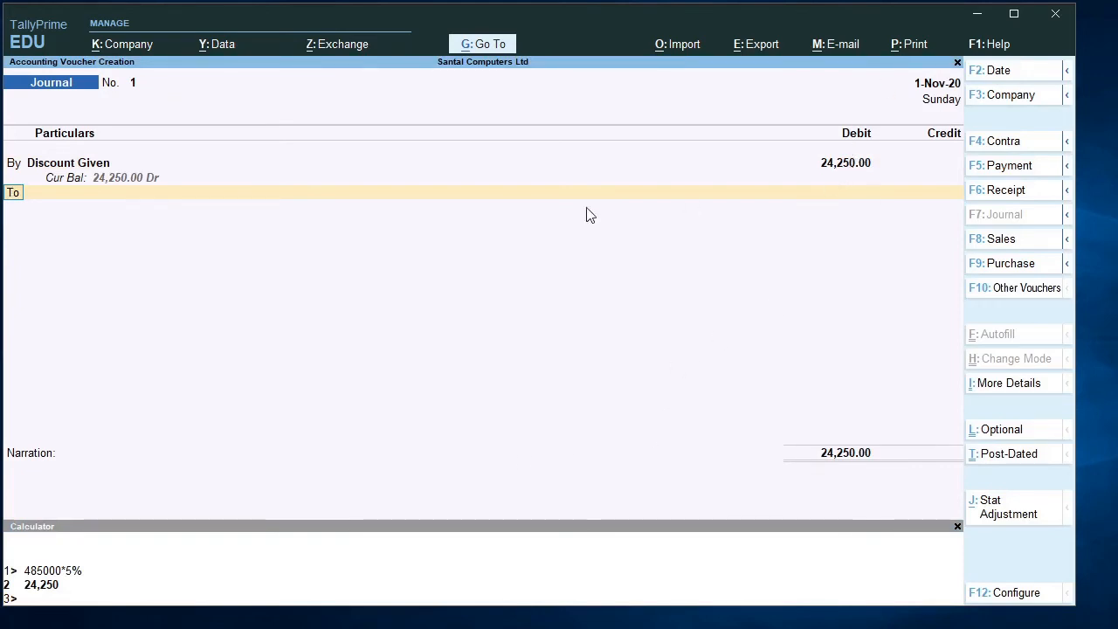
- Credit XYZ (DR) with 24,250 and save the journal voucher without a narration
left_click(155, 194)
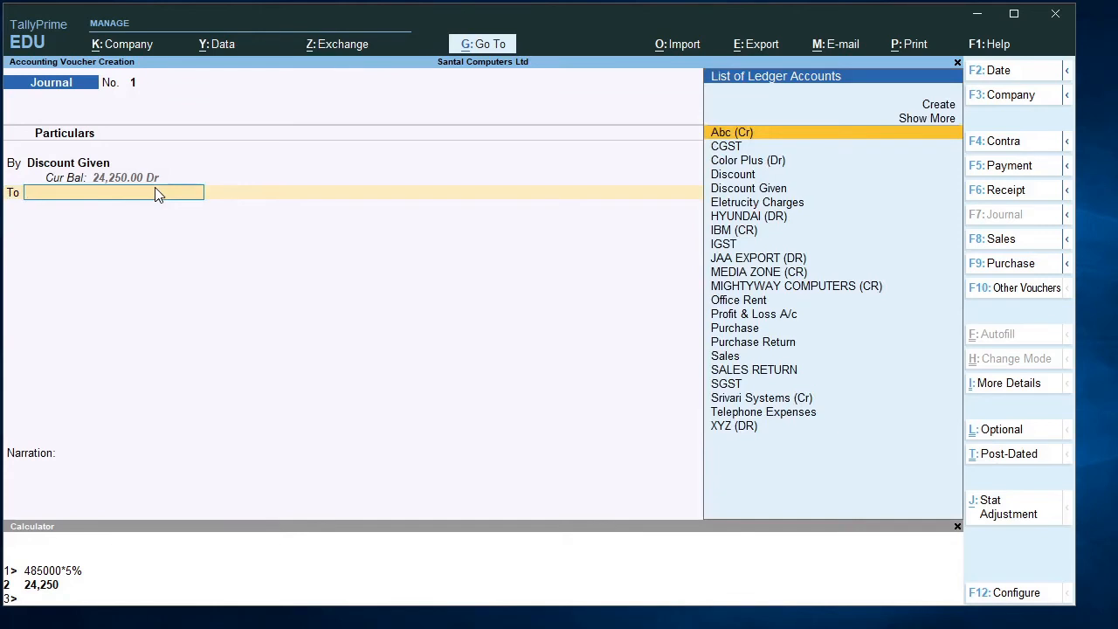
type("X")
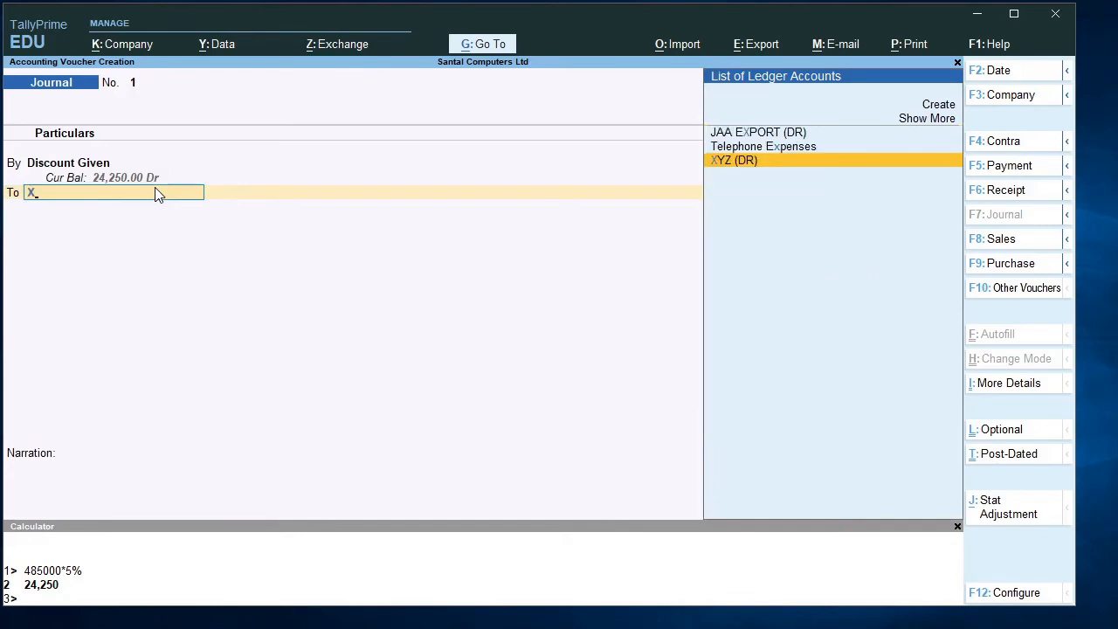
key("Return")
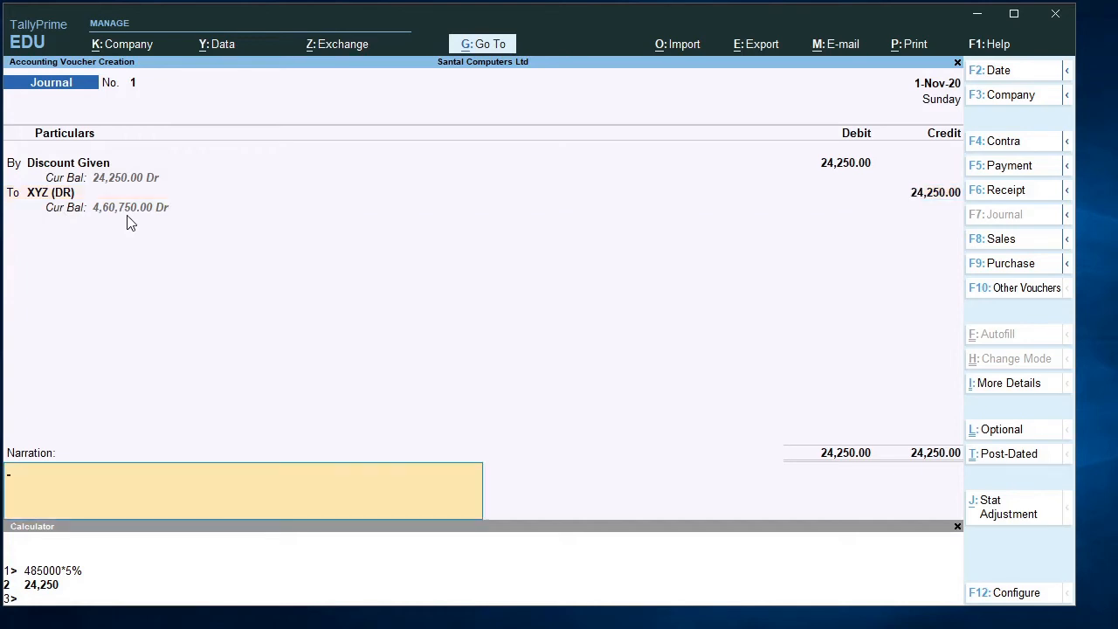
key("Return")
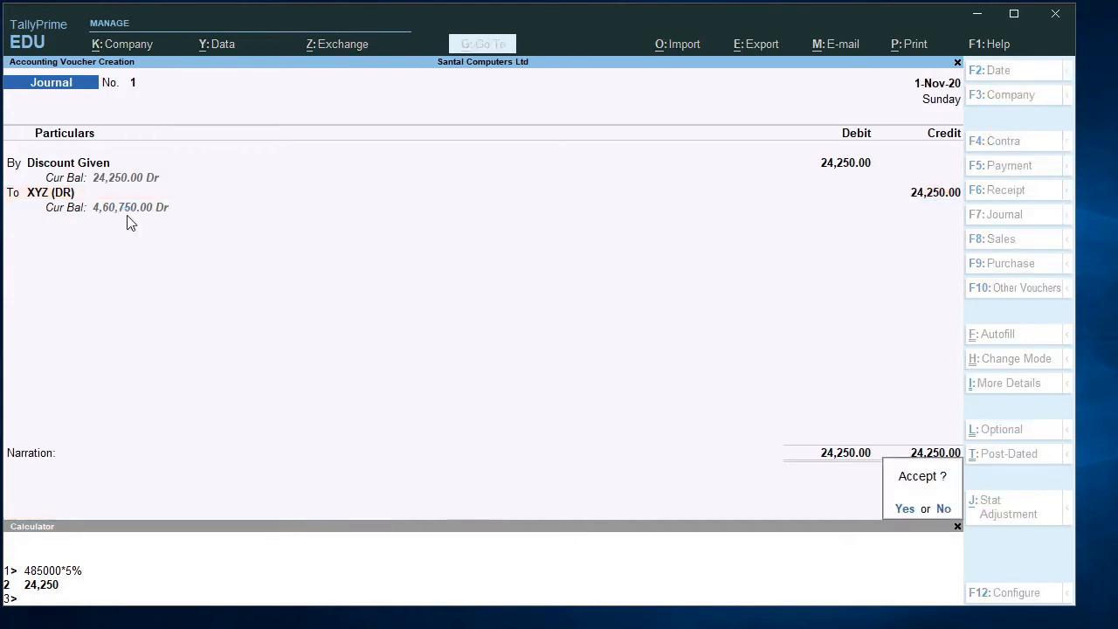
key("Return")
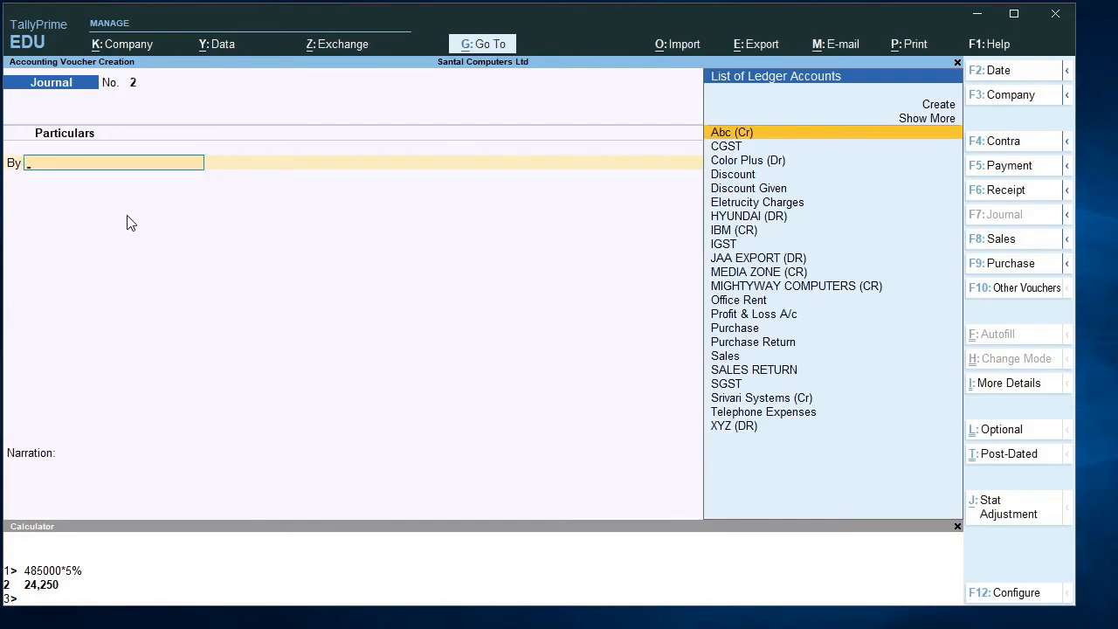
- Leave voucher entry and return to the Gateway of Tally without quitting the program
key("Escape")
key("Return")
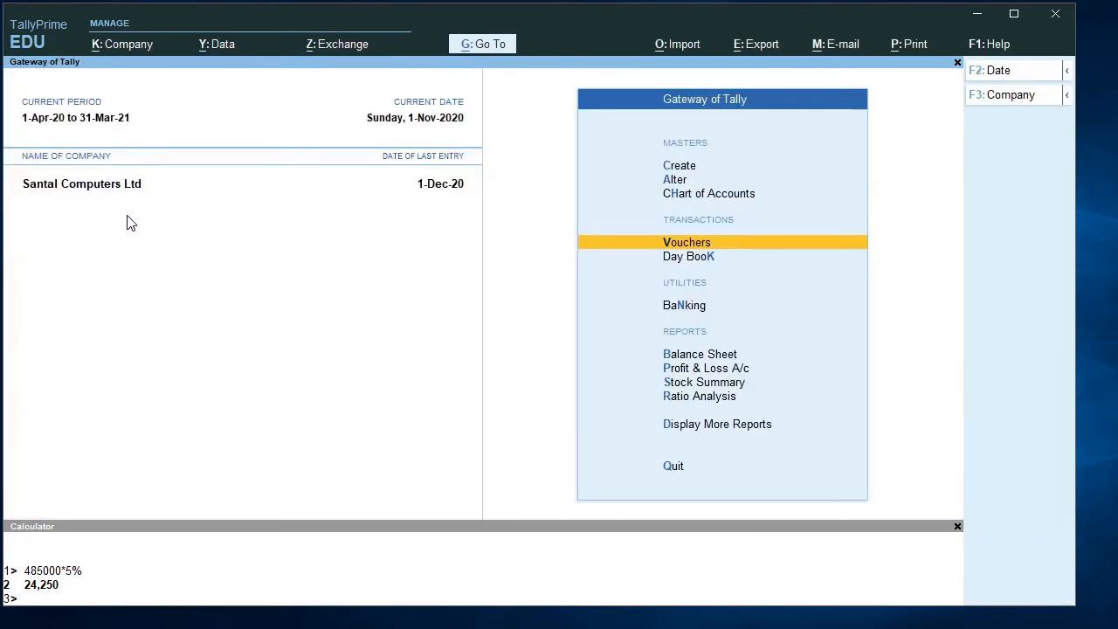
key("Escape")
key("n")
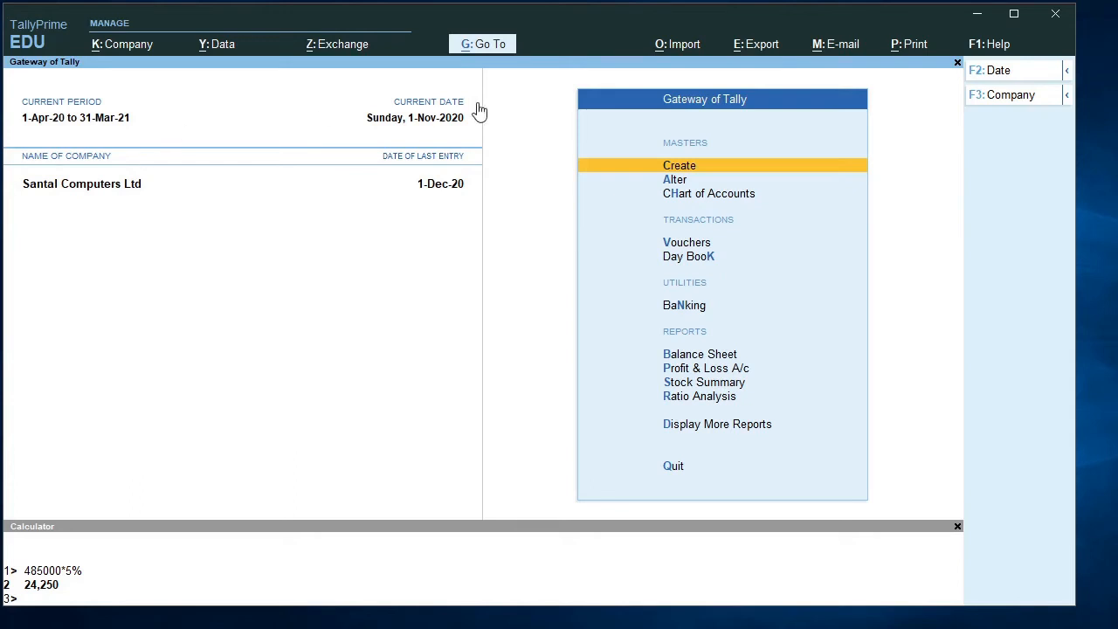
- Examine the Cash/Bank summary in the account books, then return to the Gateway of Tally
key("d")
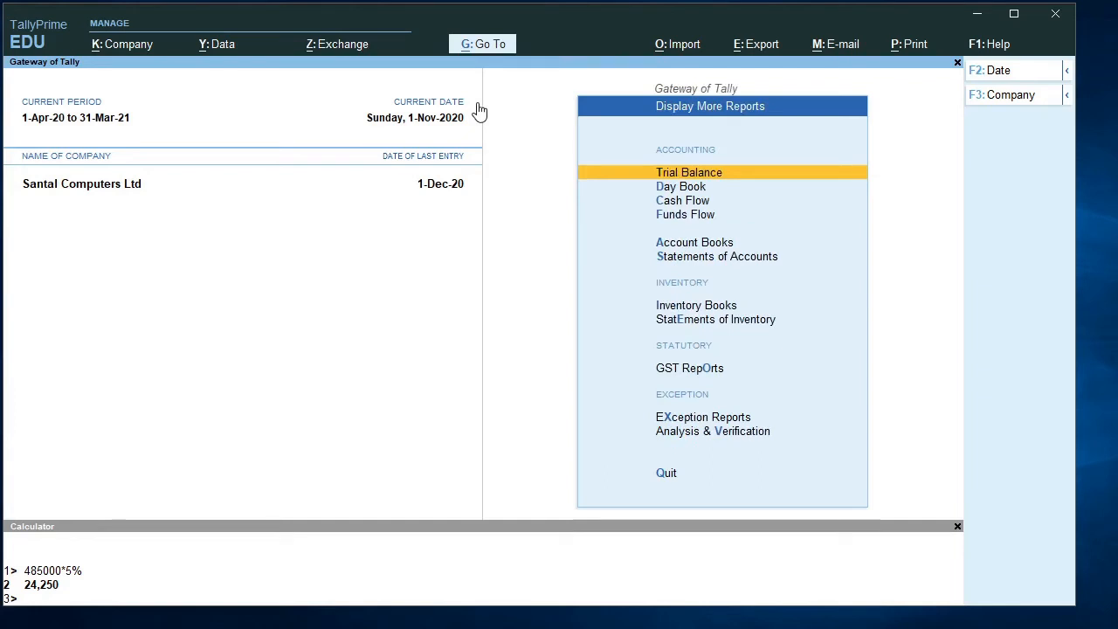
key("Down")
key("Down")
key("Down")
key("Down")
key("Return")
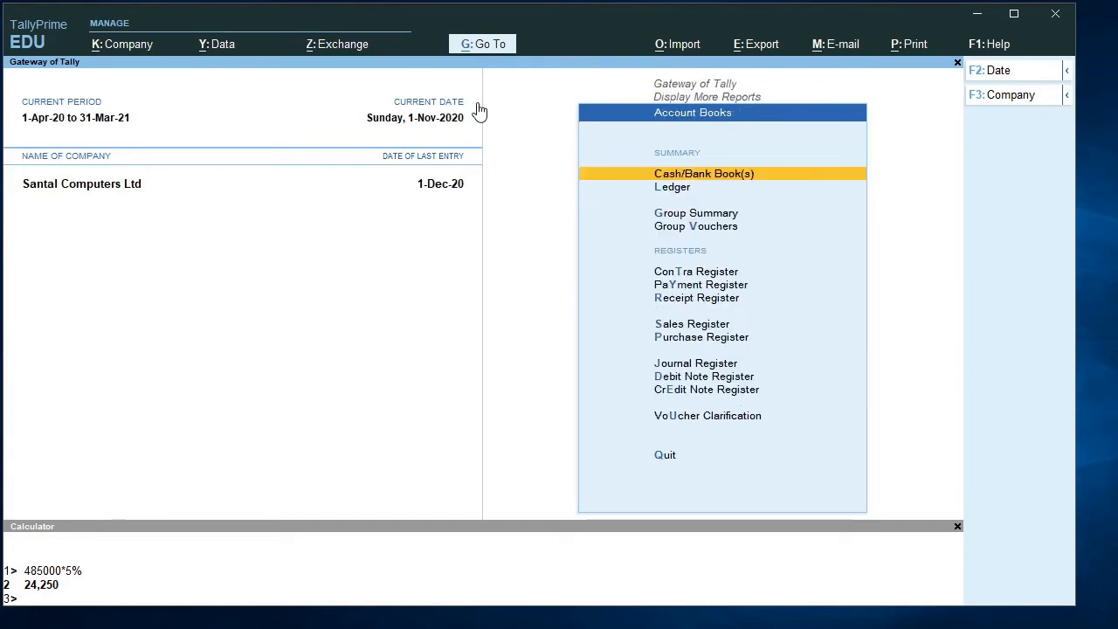
left_click(720, 165)
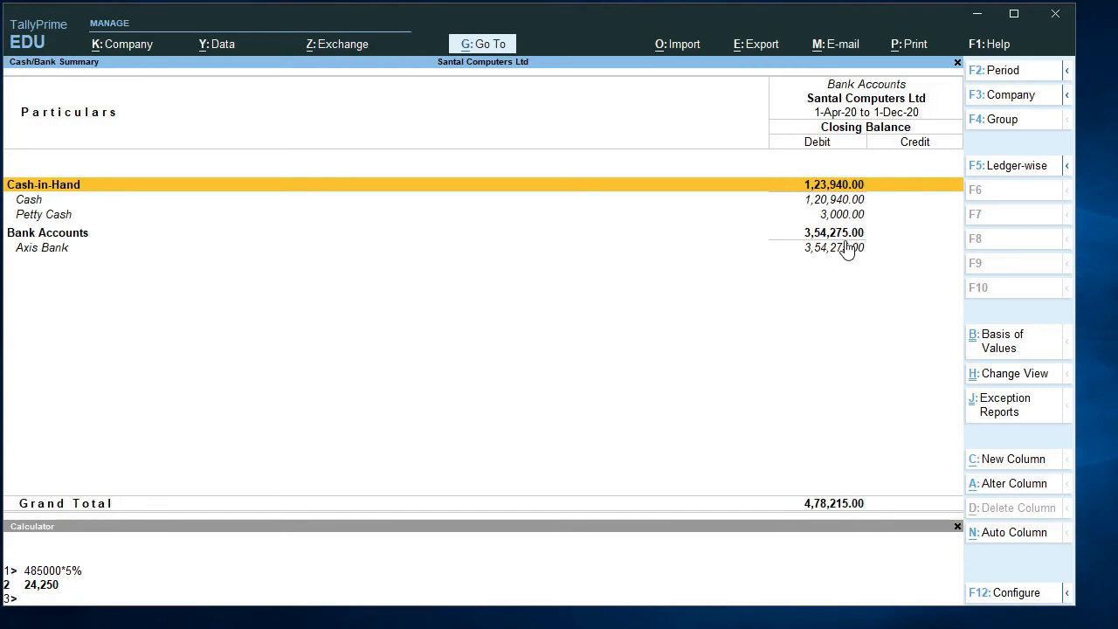
key("Escape")
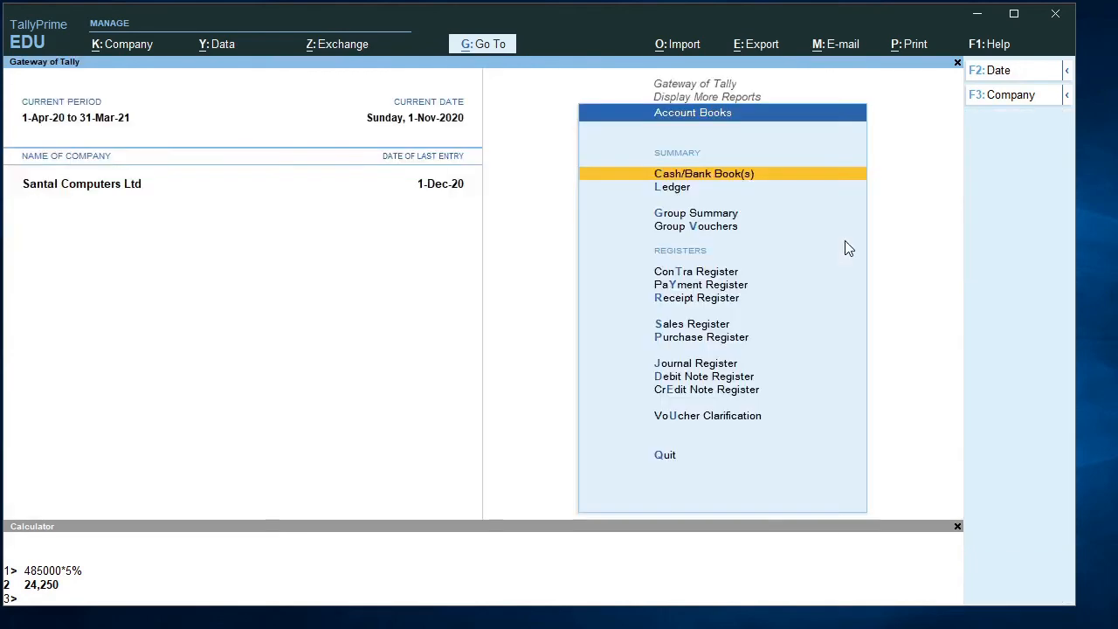
key("Escape")
key("Escape")
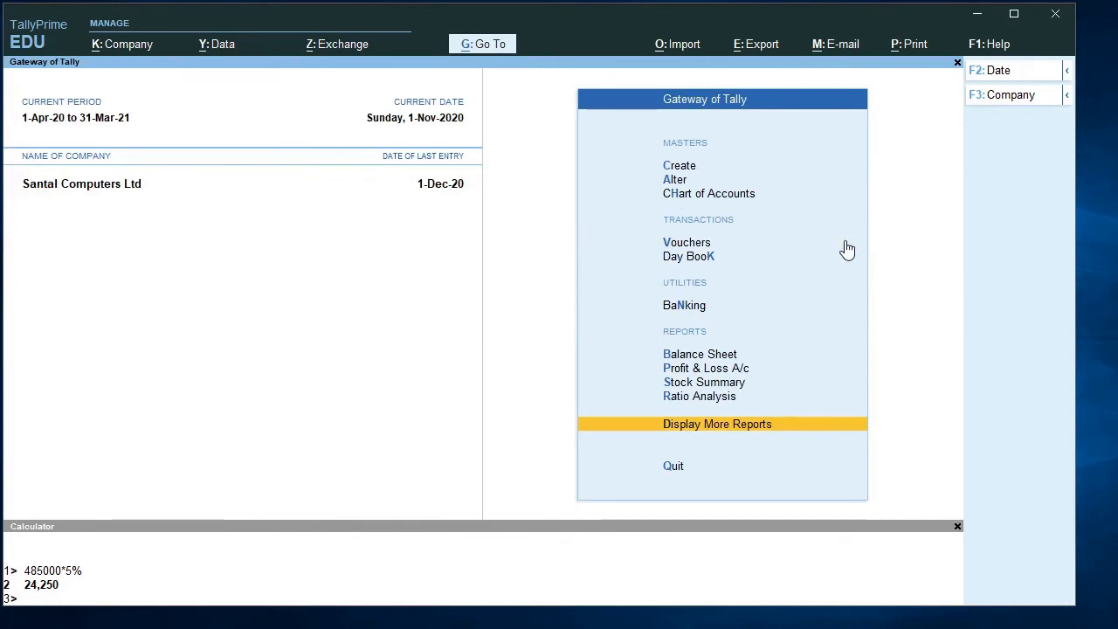
- Open the XYZ (DR) ledger report from the account books to check its vouchers
key("Return")
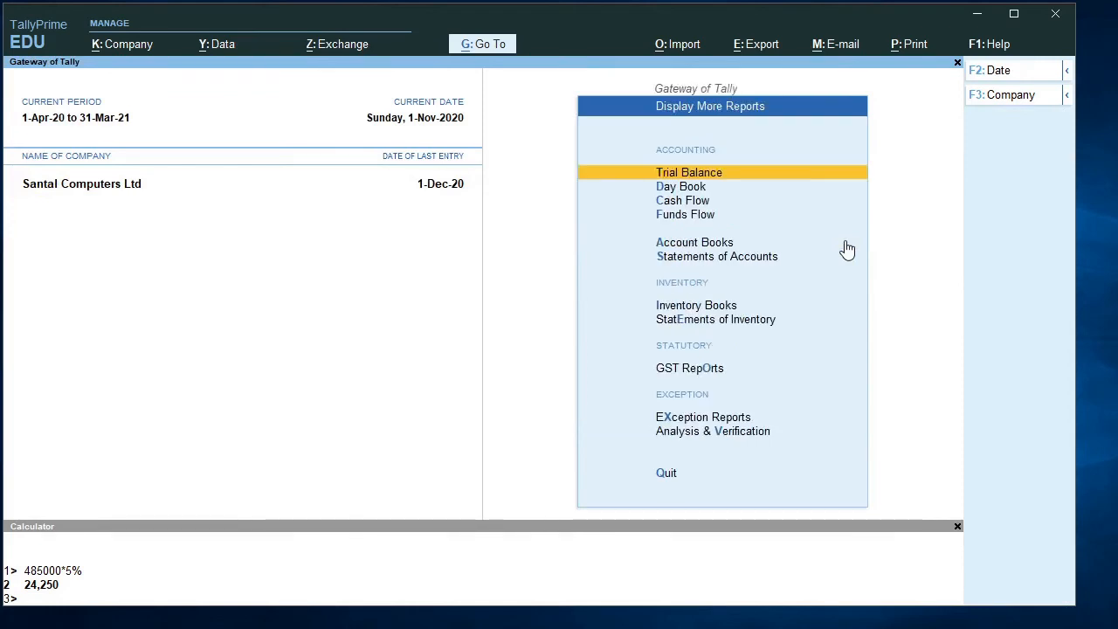
key("Down")
key("Down")
key("Down")
key("Down")
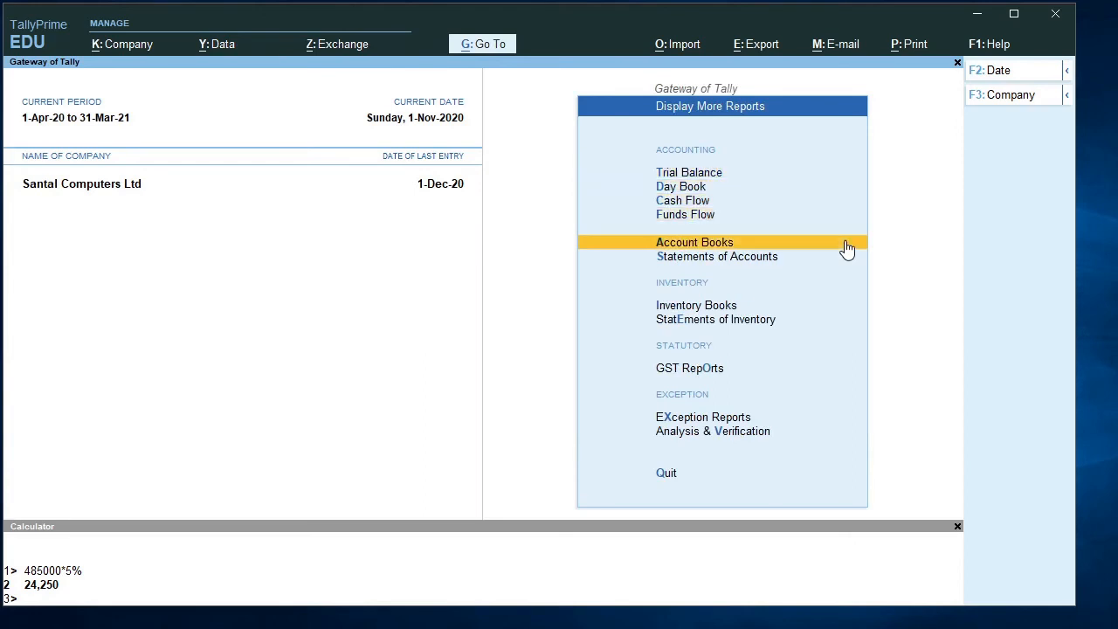
key("Return")
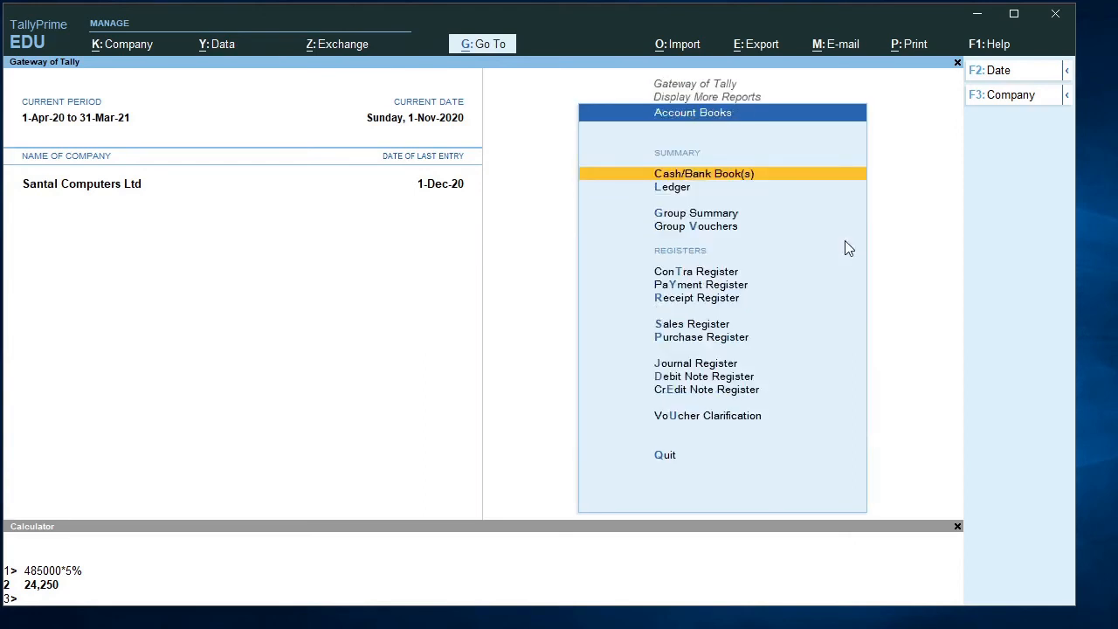
key("Down")
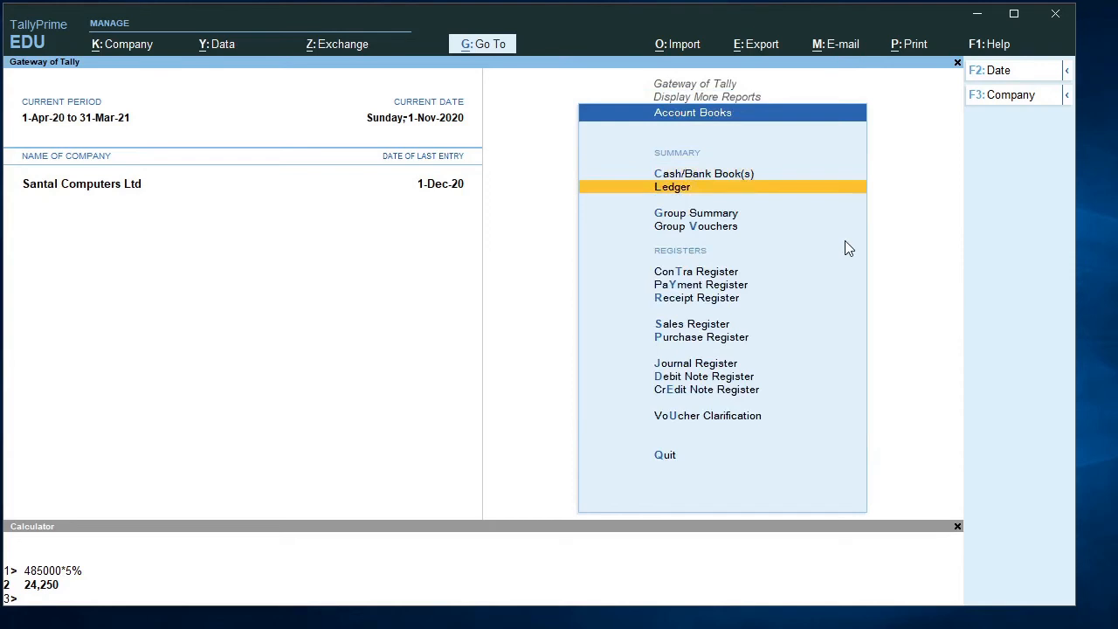
key("Return")
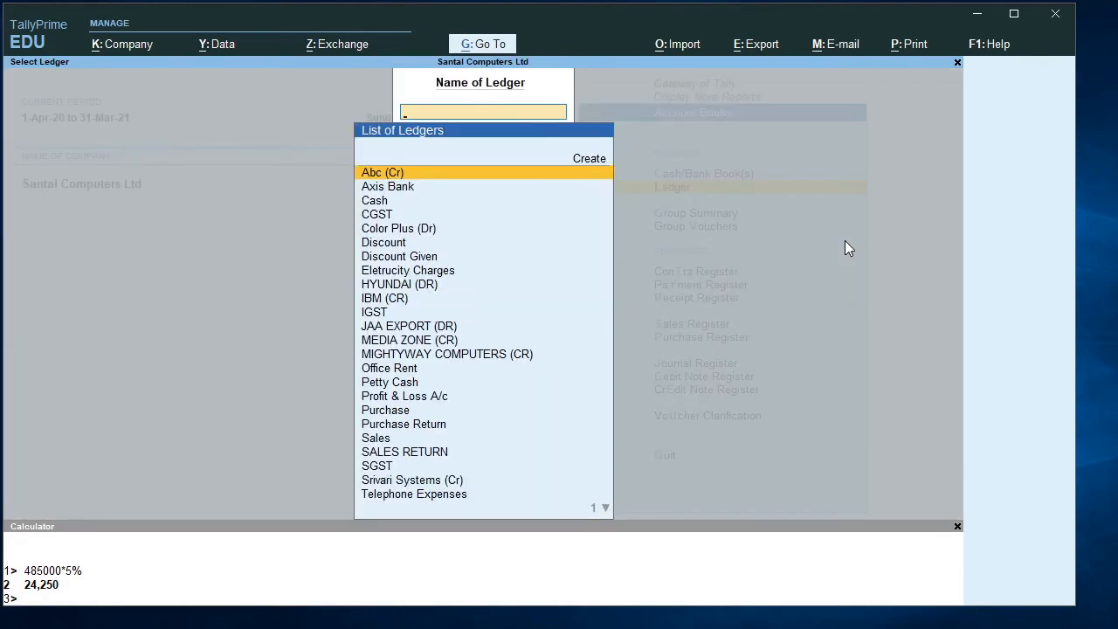
type("X")
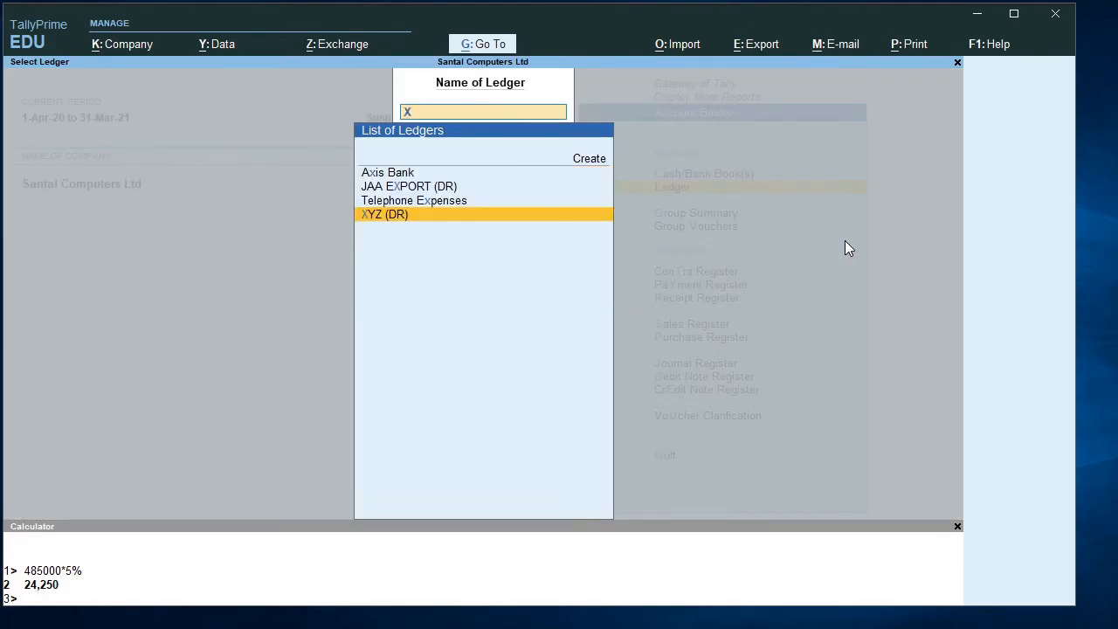
key("Return")
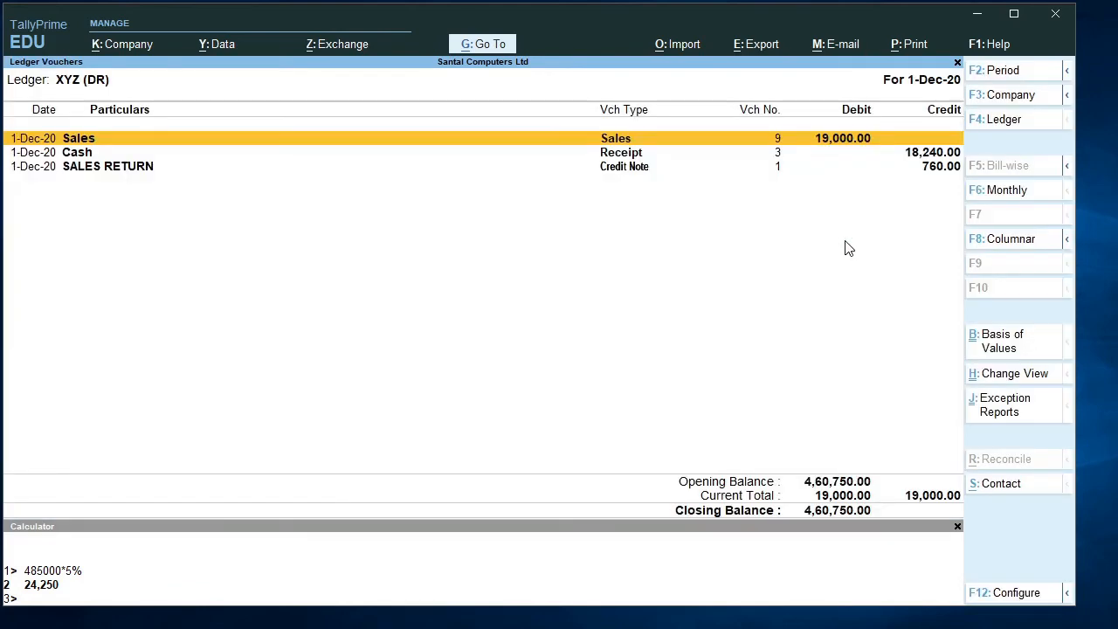
- Show the monthly summary of the XYZ (DR) ledger and open its November vouchers
left_click(1012, 192)
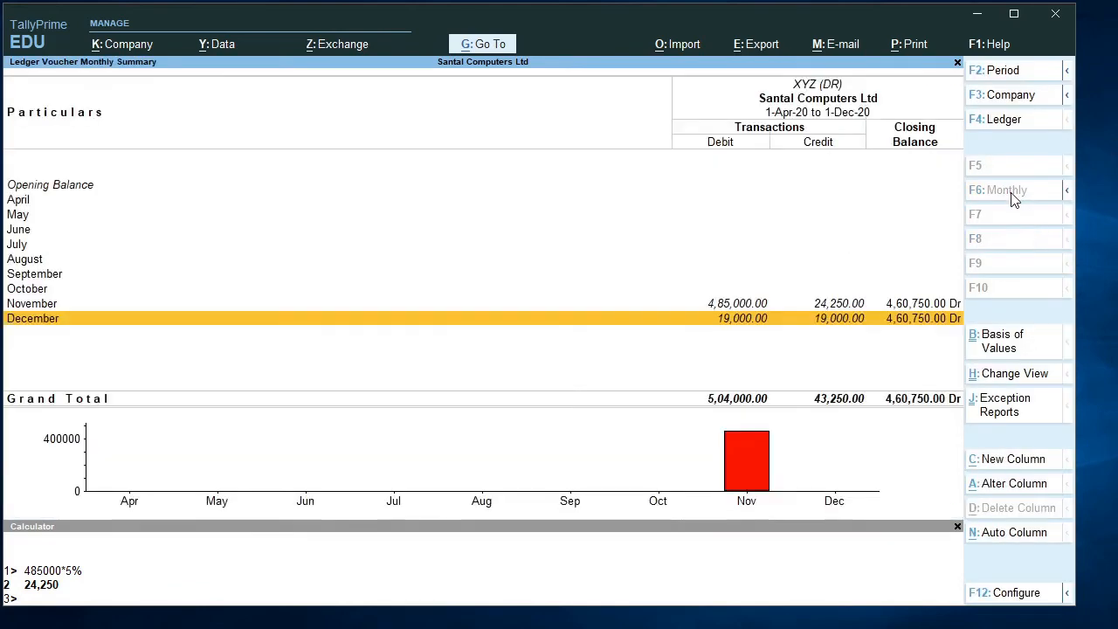
key("Up")
key("Return")
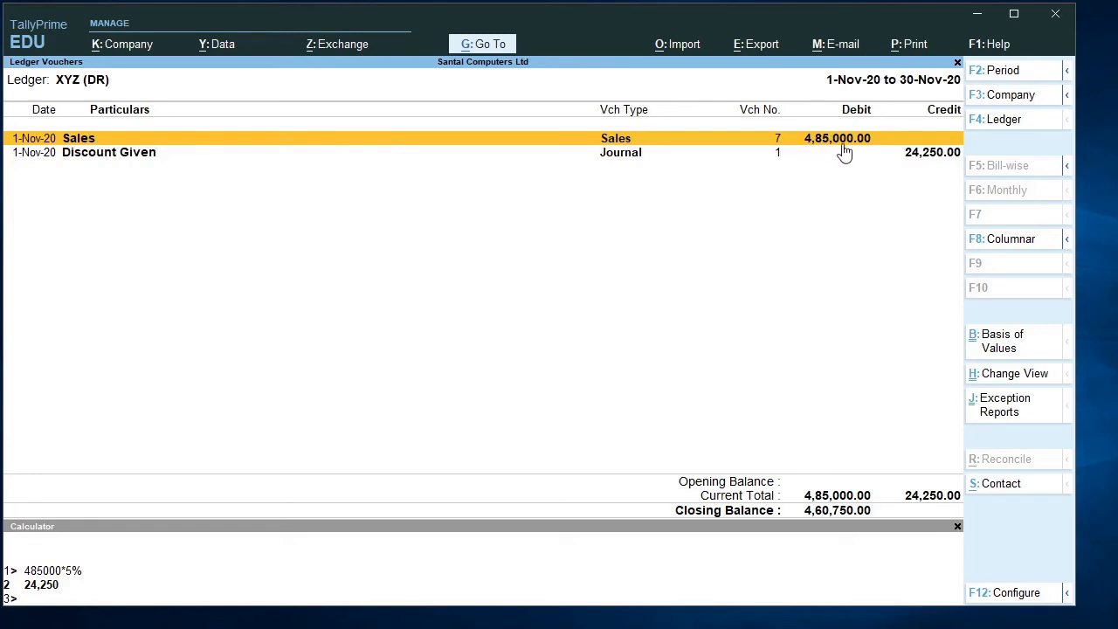
- Examine the 1-Nov-20 sales voucher in the XYZ (DR) ledger and quit it without saving
key("Return")
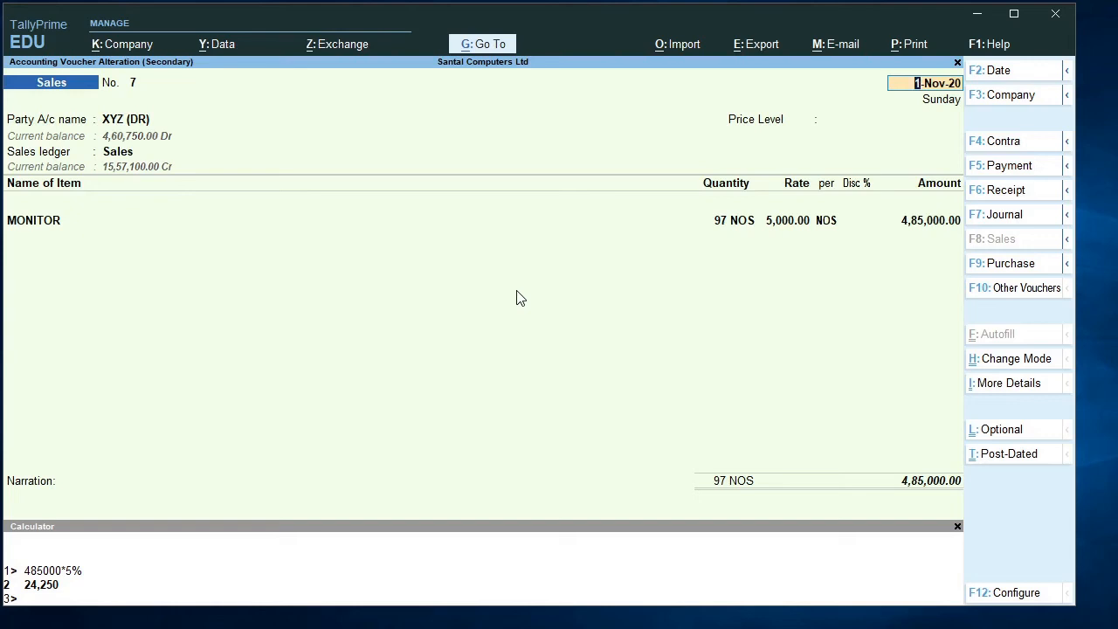
key("BackSpace")
key("Escape")
key("y")
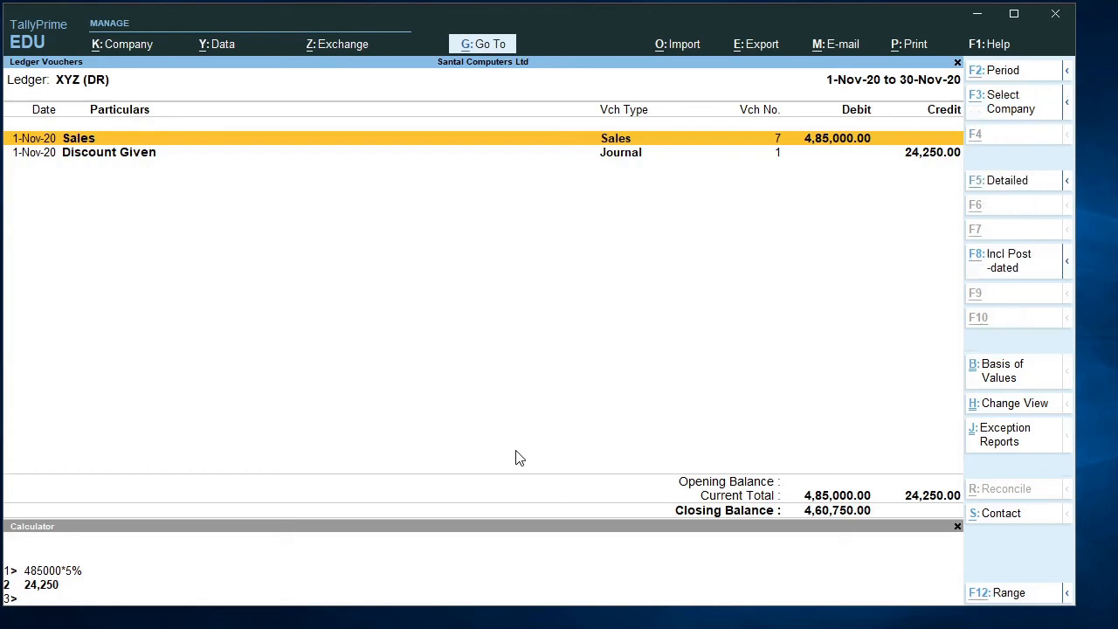
- Start a 1-Nov-20 receipt voucher with Cash as the account and XYZ (DR) as the credited party
key("alt+a")
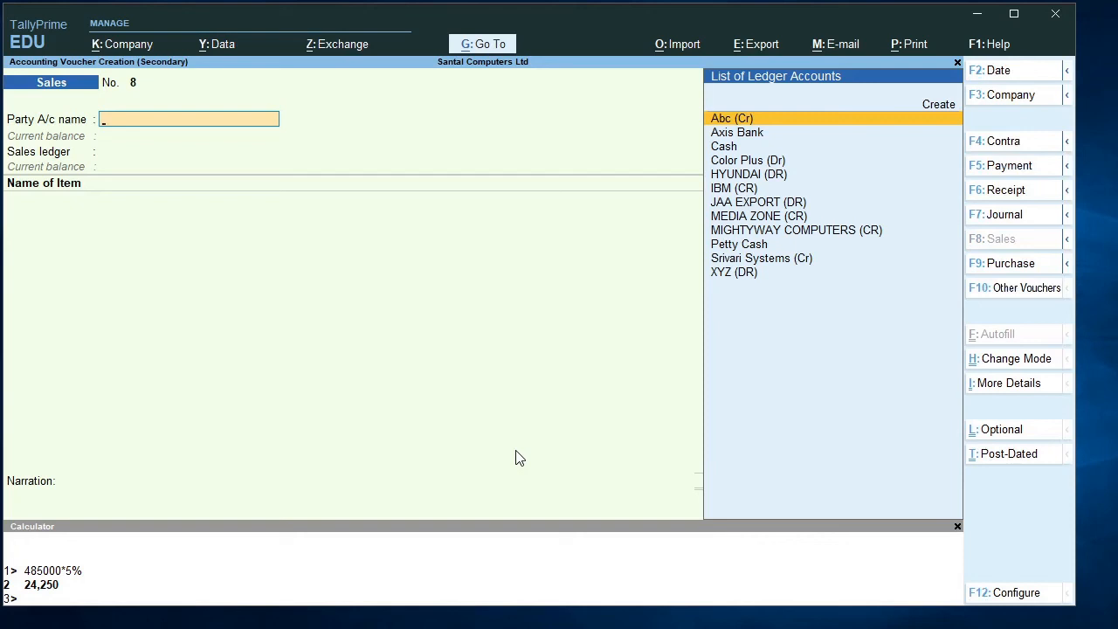
left_click(996, 197)
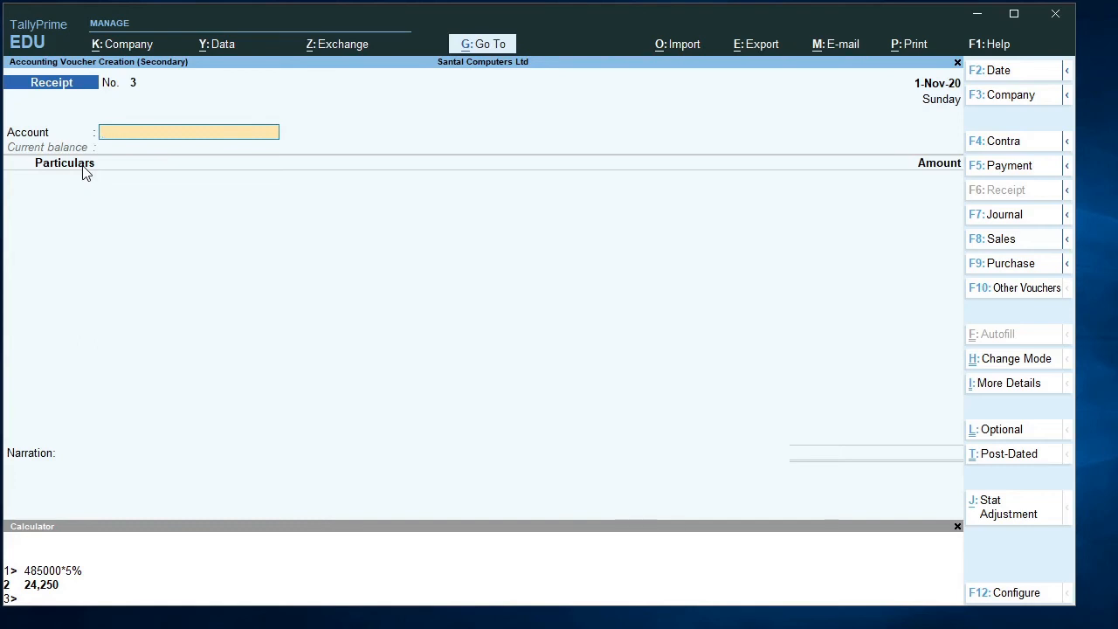
type("C")
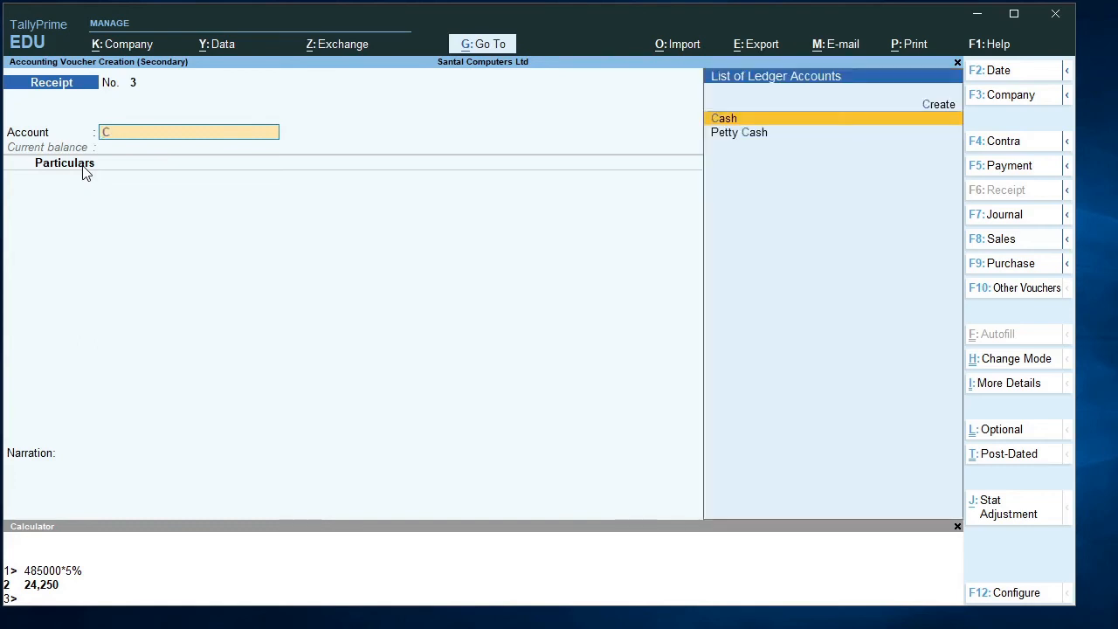
key("Return")
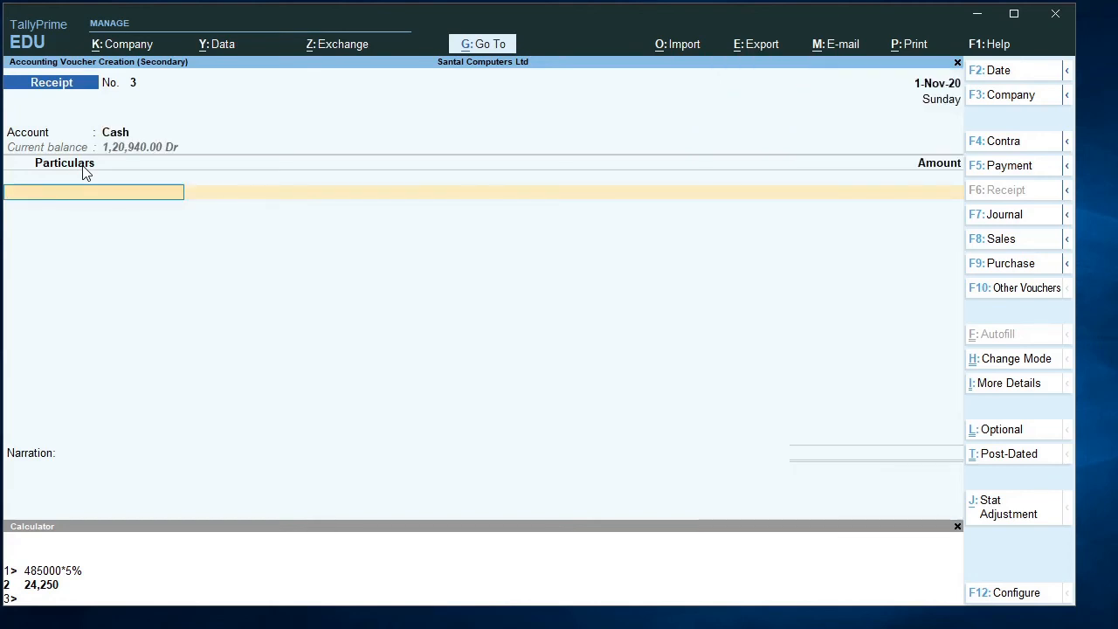
type("X")
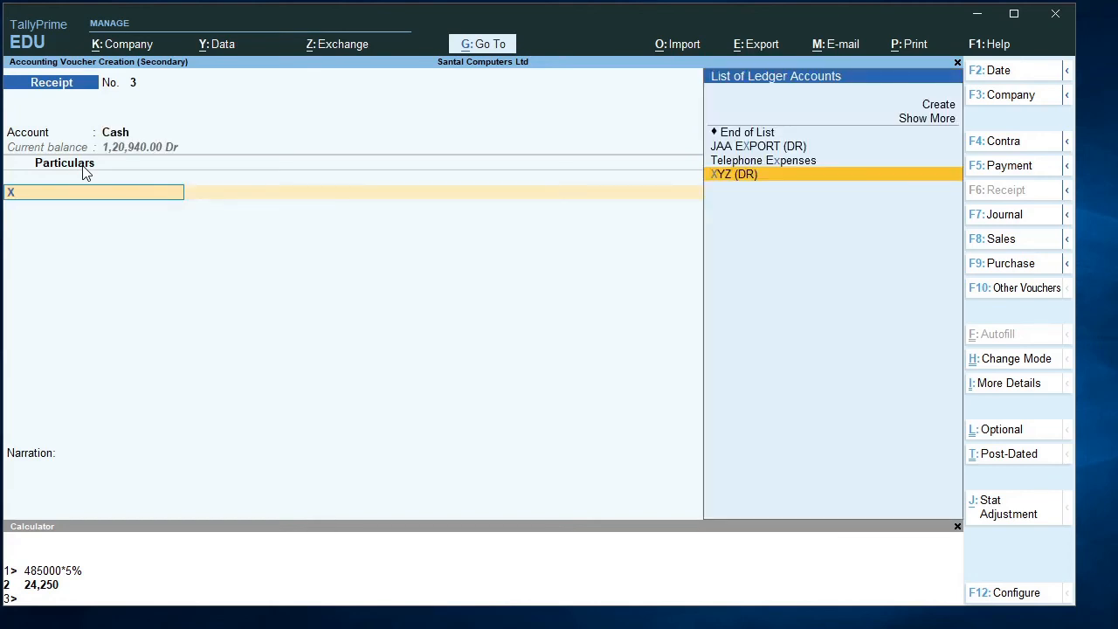
key("Return")
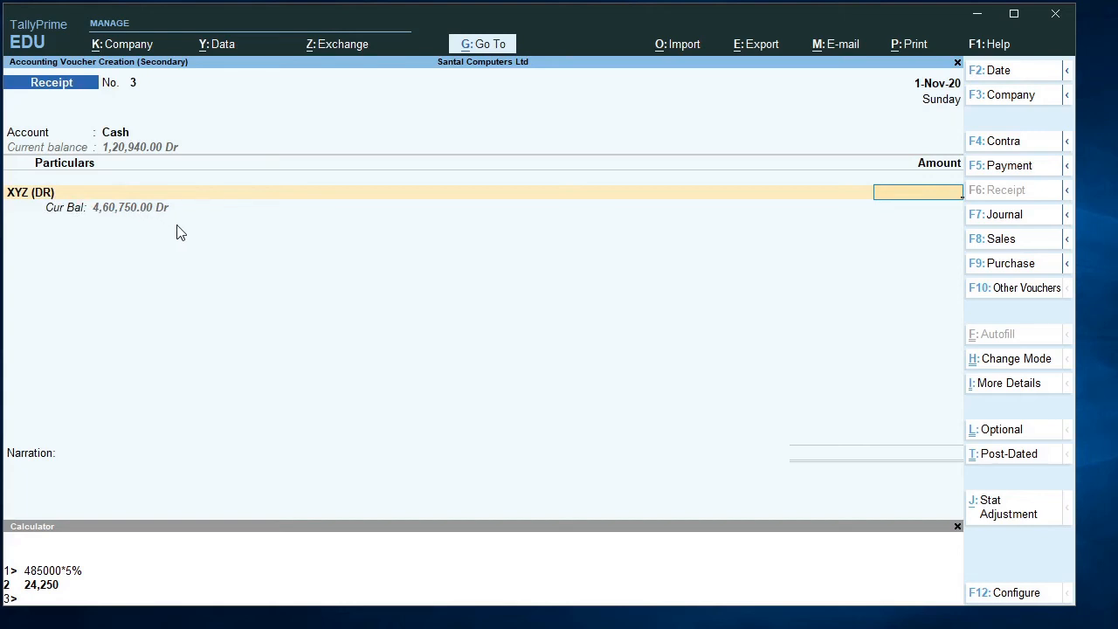
- Enter 4,60,750 as the amount received from XYZ (DR) and accept the receipt voucher without altering the sales voucher
type("460750")
key("Return")
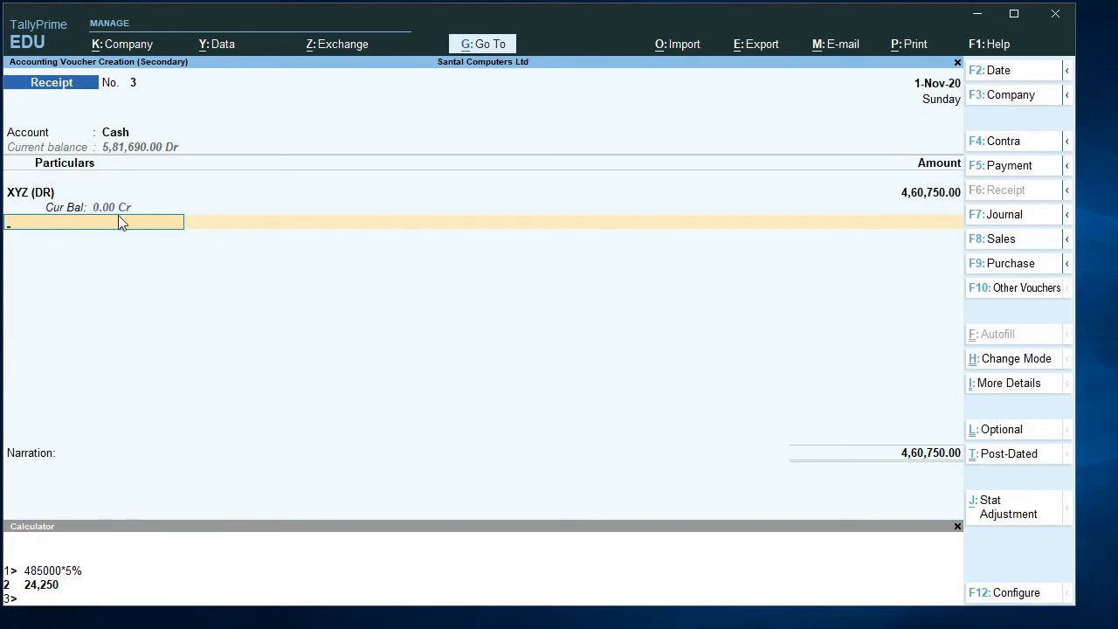
key("Return")
key("Return")
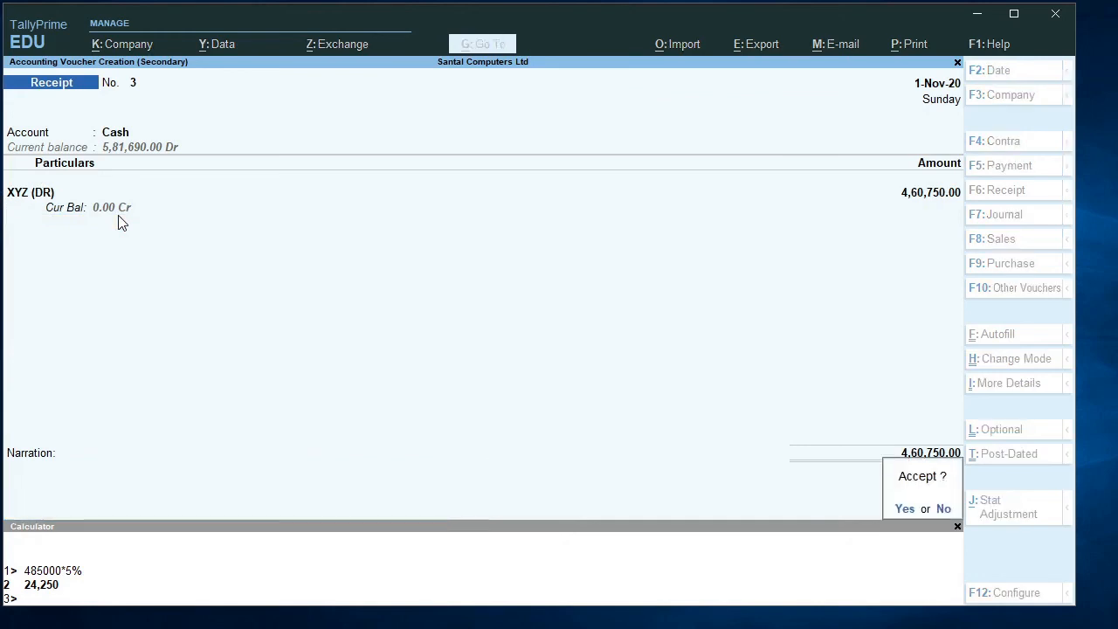
key("y")
key("Return")
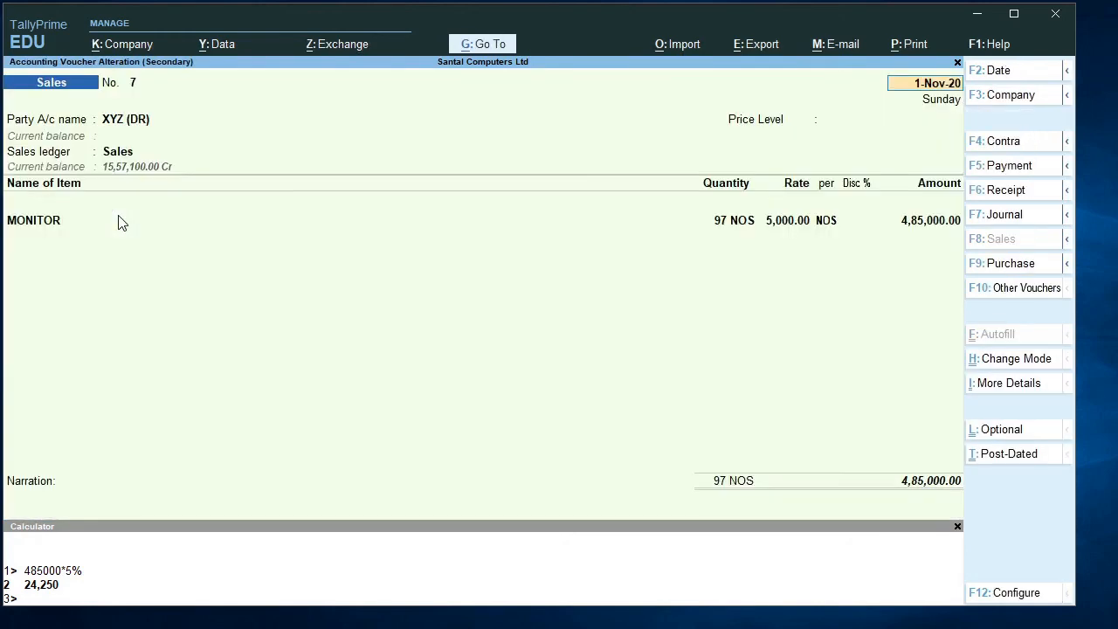
key("Escape")
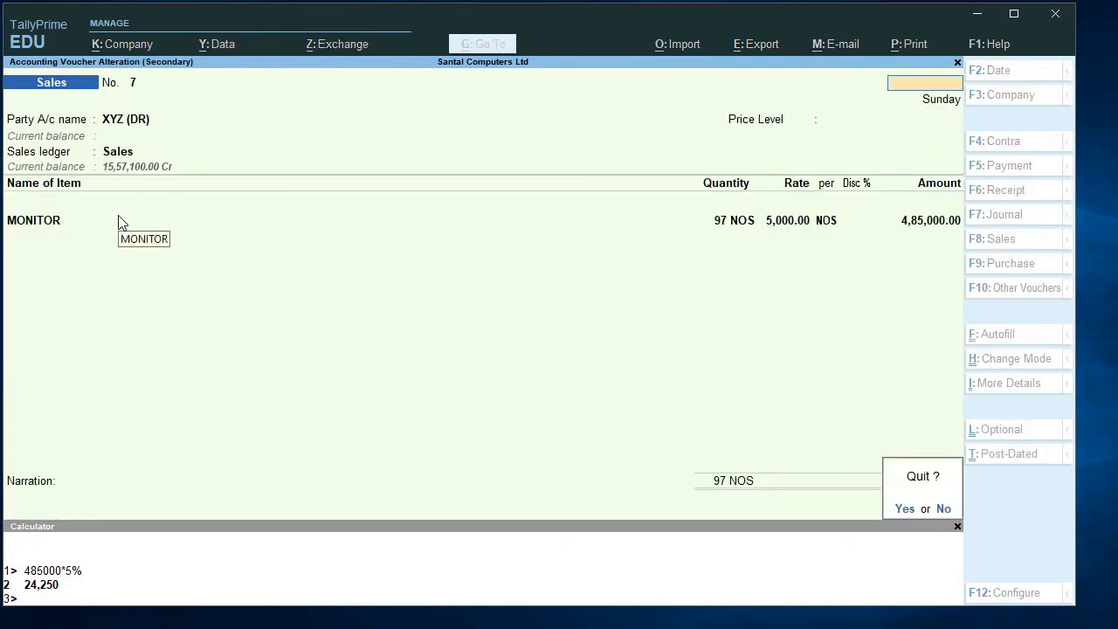
key("y")
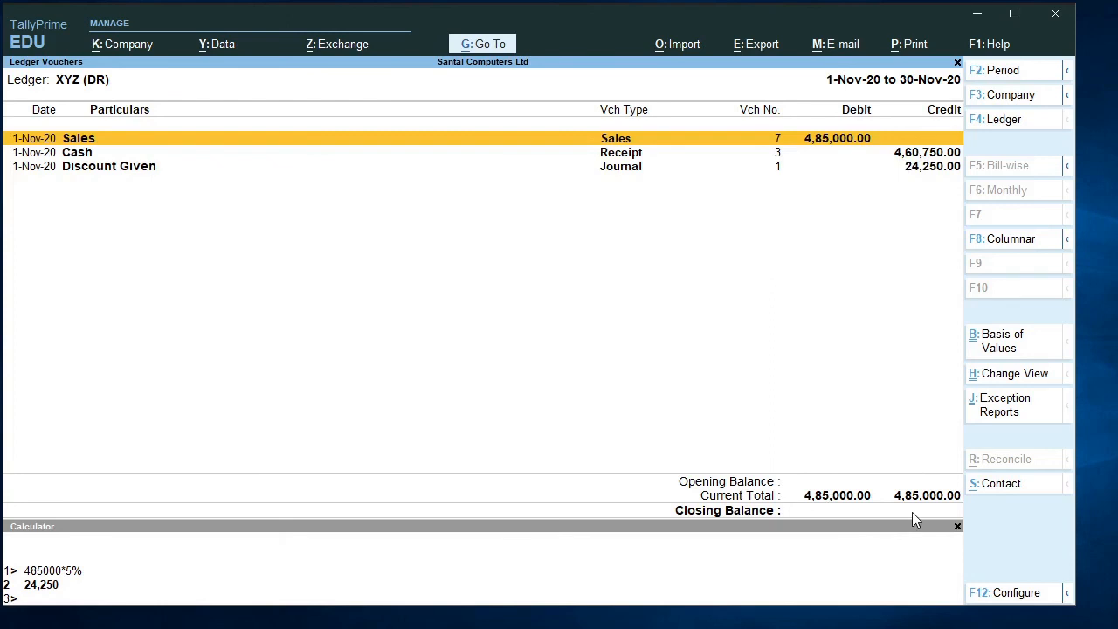
- Check the November vouchers in the XYZ (DR) ledger, then close the reports and return to the Gateway of Tally
key("Escape")
key("Down")
key("Return")
key("Escape")
key("Escape")
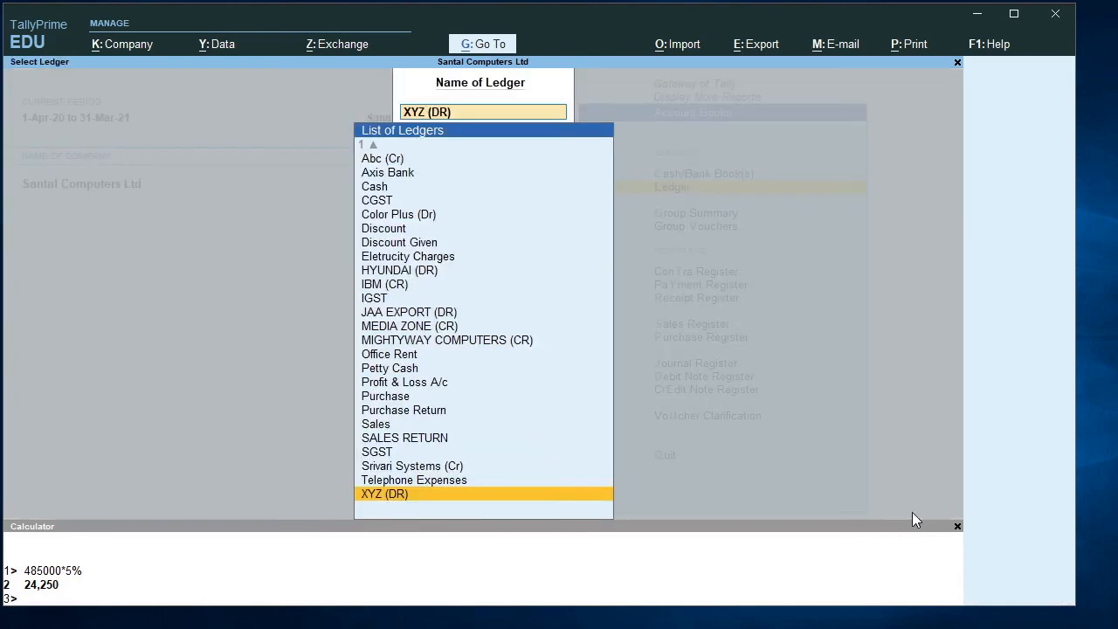
key("BackSpace")
key("Escape")
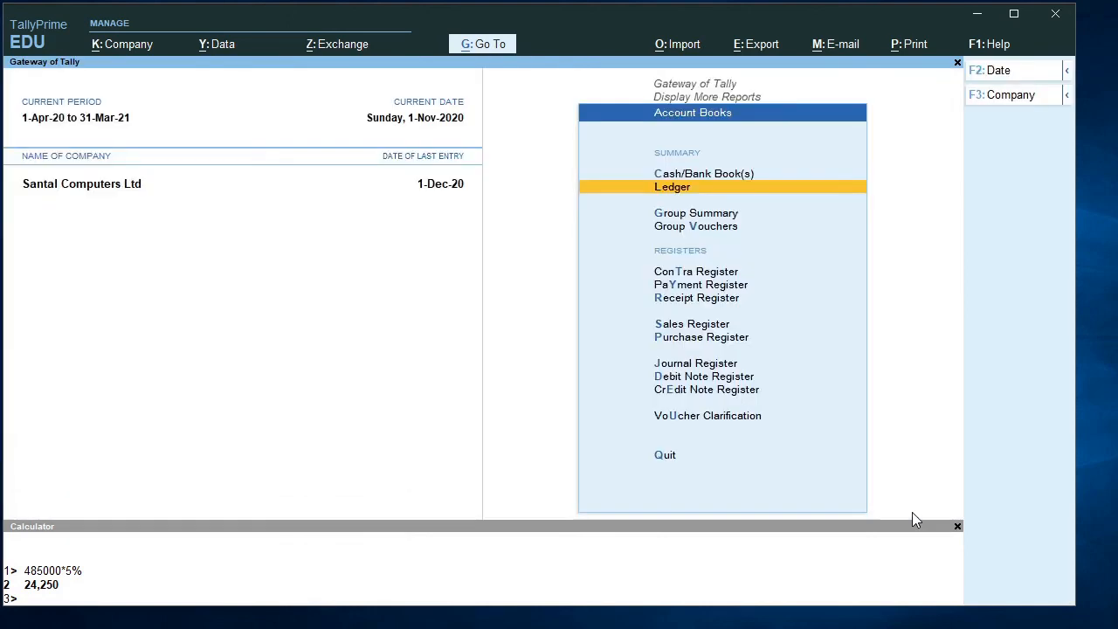
key("Escape")
key("Escape")
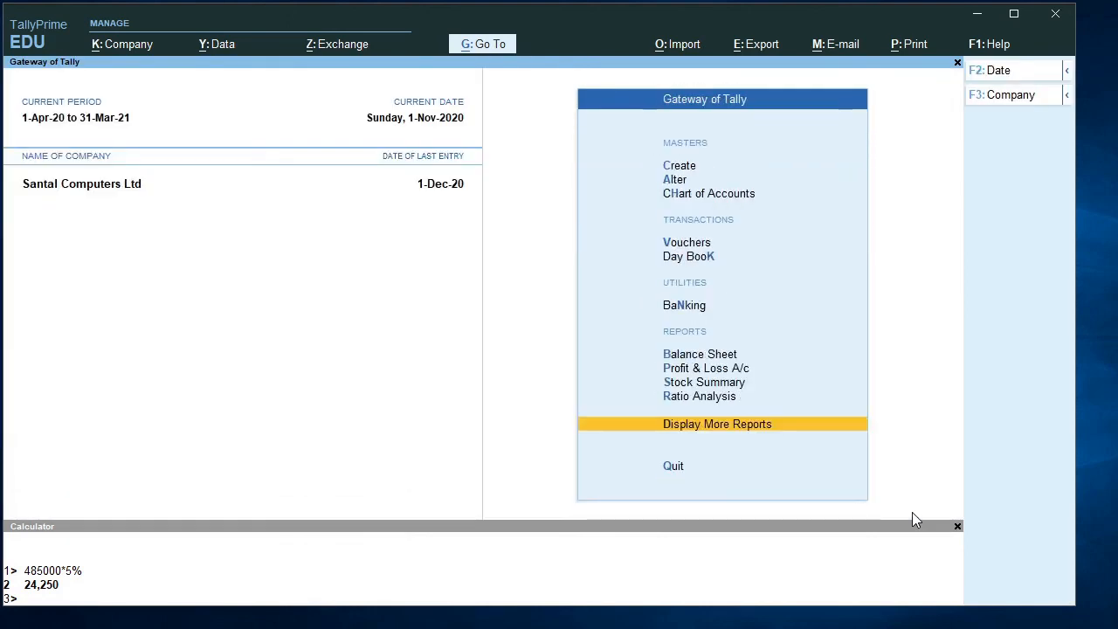
key("Escape")
key("Escape")
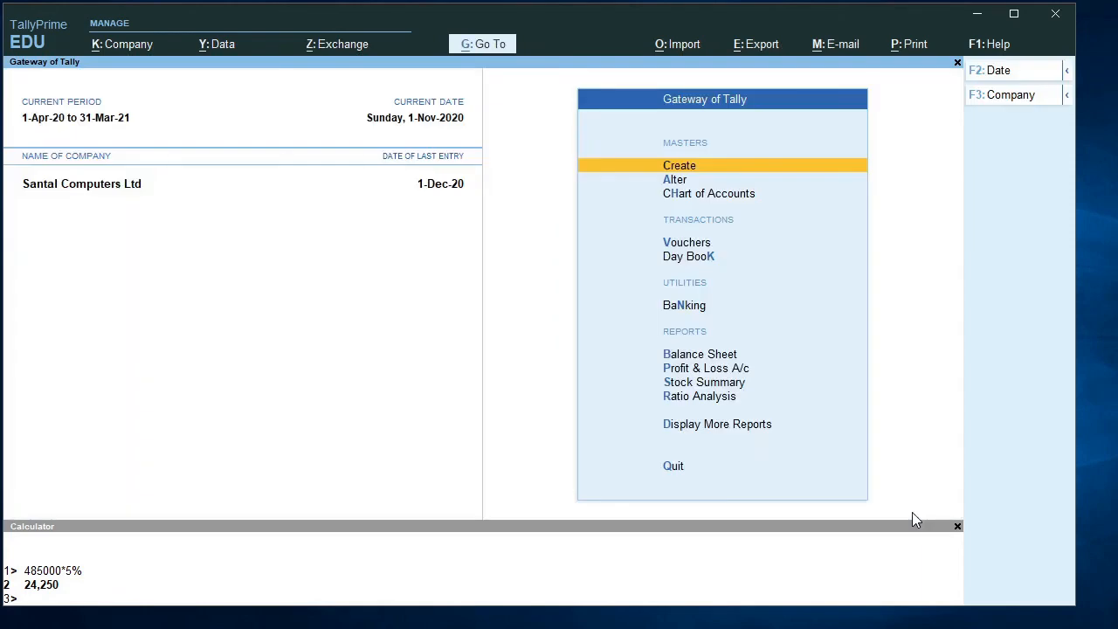
- Open the Journal Register from the account books and list its November vouchers
key("d")
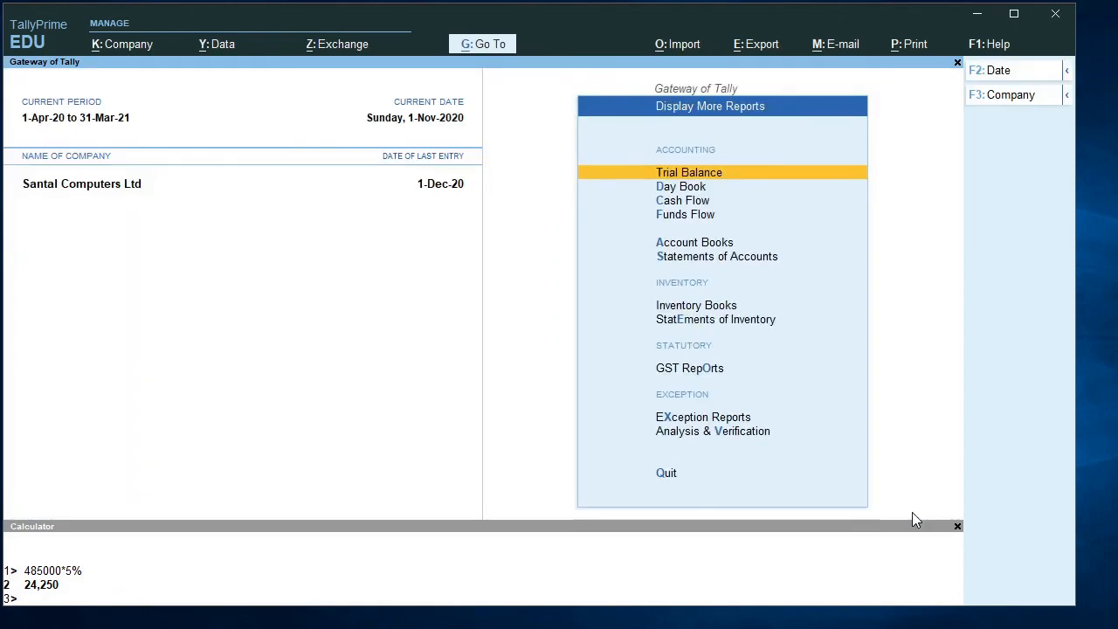
key("Down")
key("Down")
key("Down")
key("Down")
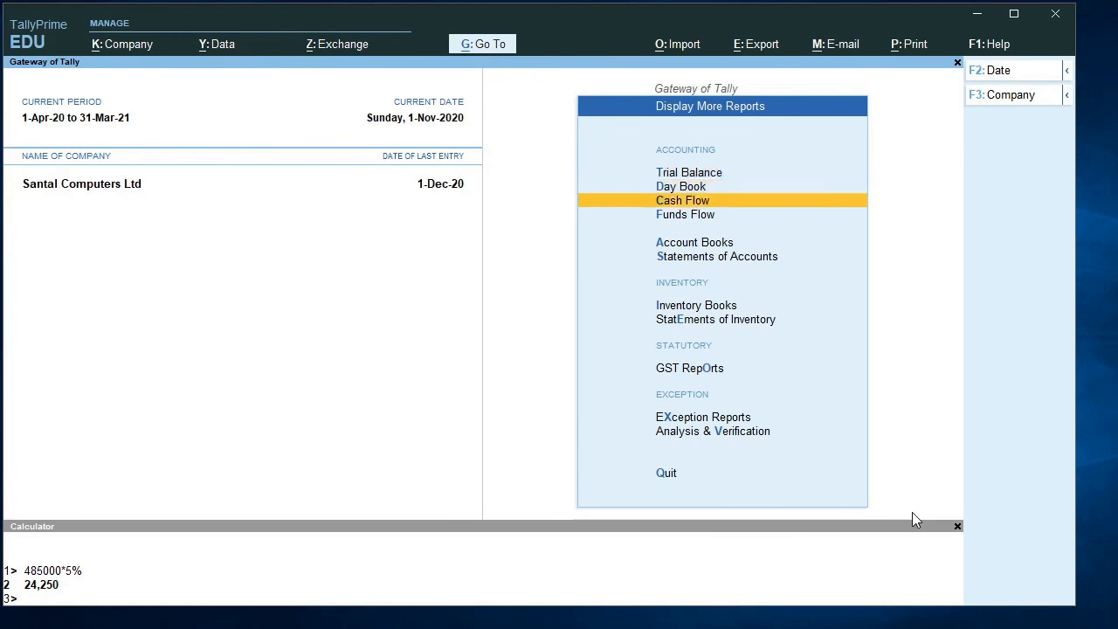
key("Return")
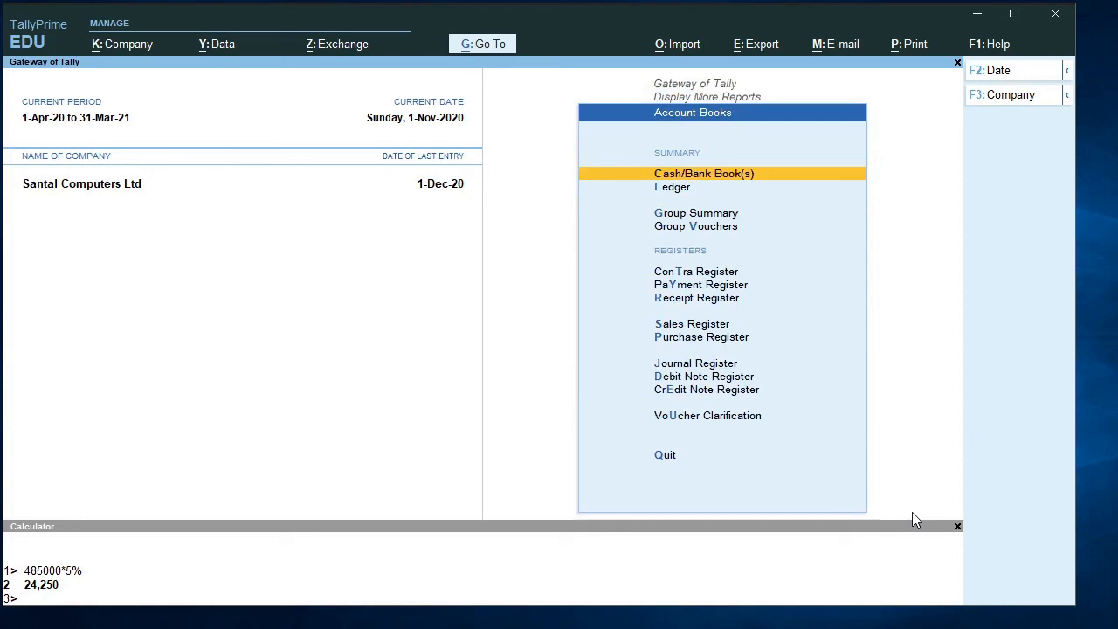
key("j")
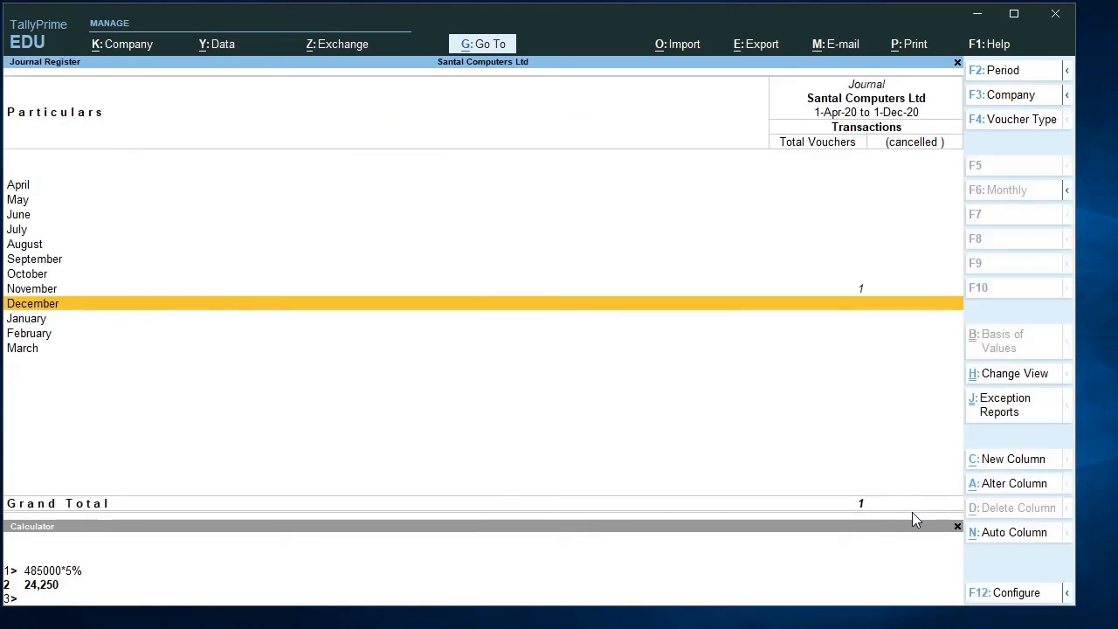
key("Up")
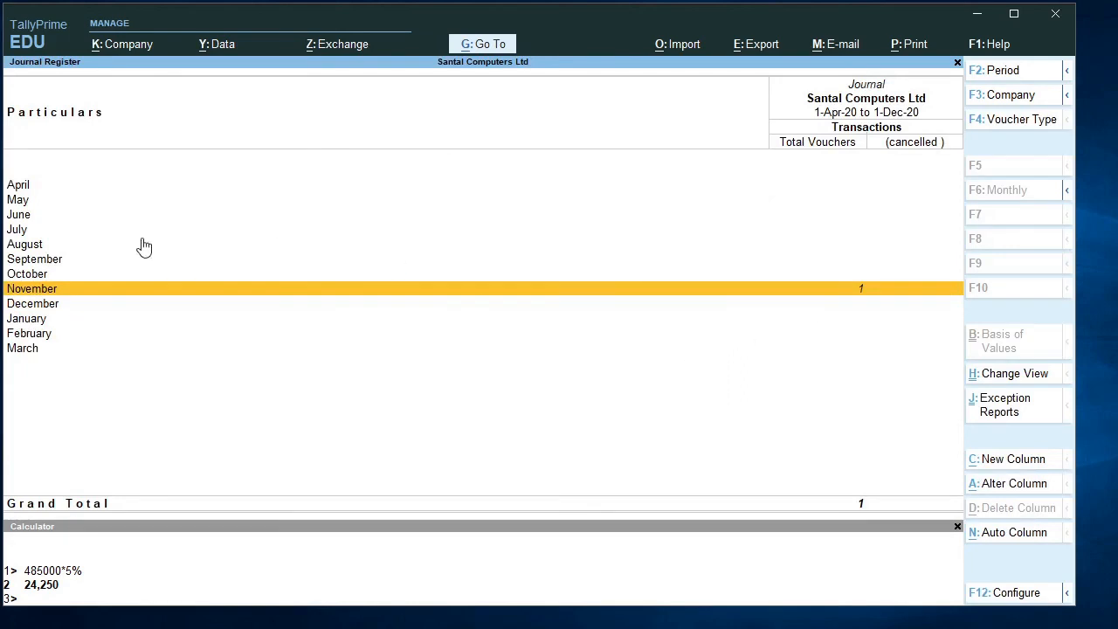
key("Return")
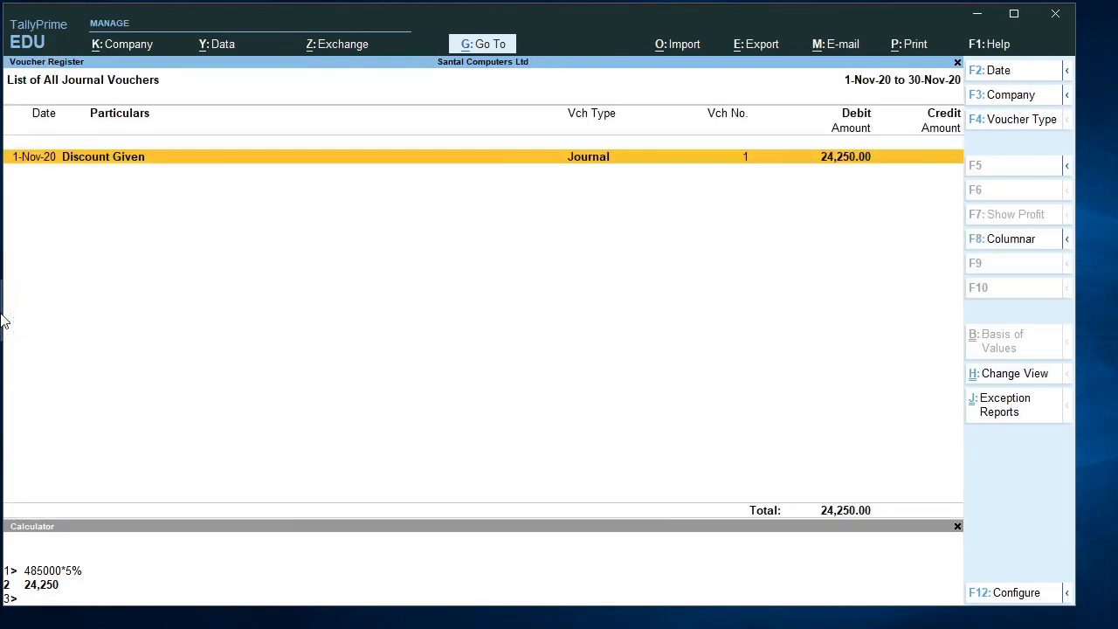
- Open the 1-Nov-20 Discount Given journal voucher, step through its entries, and bring up its deletion but decline it
key("Return")
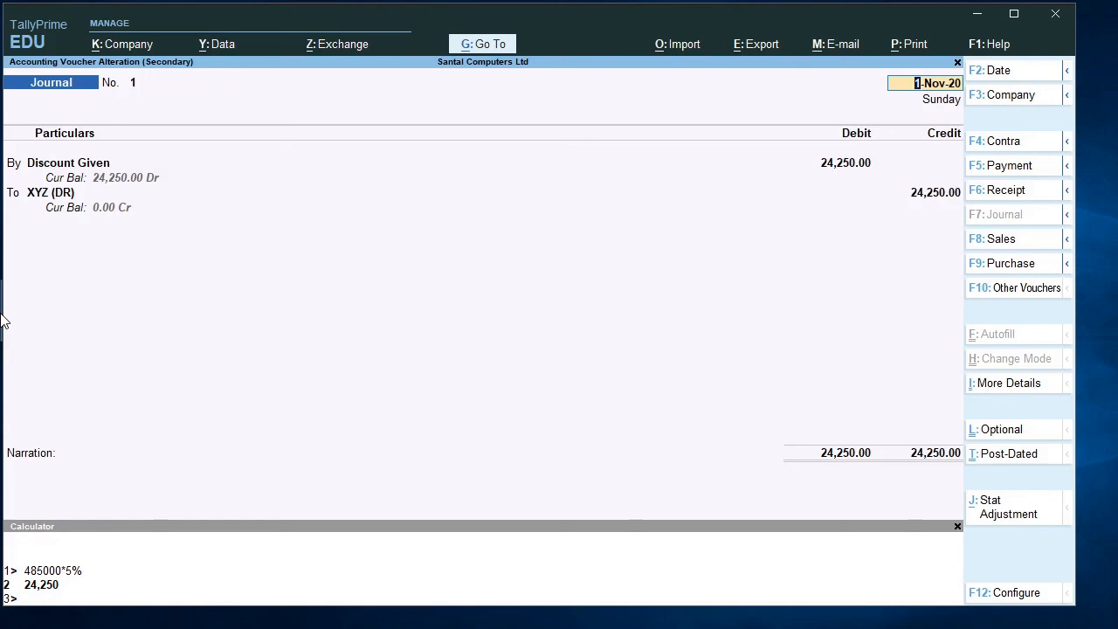
key("Return")
key("Return")
key("Return")
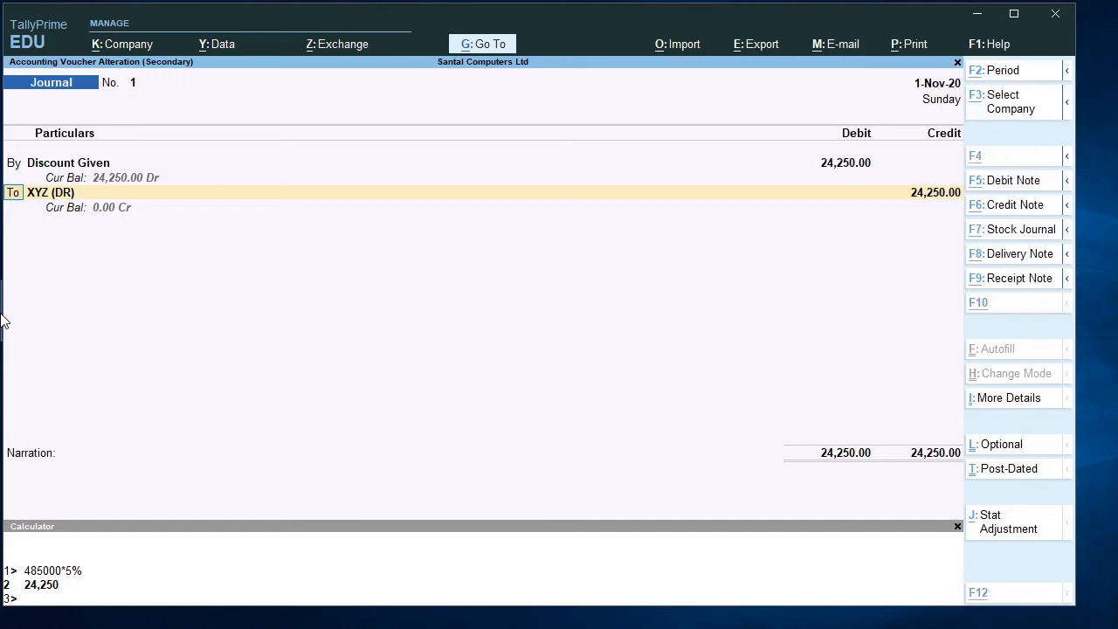
key("alt+d")
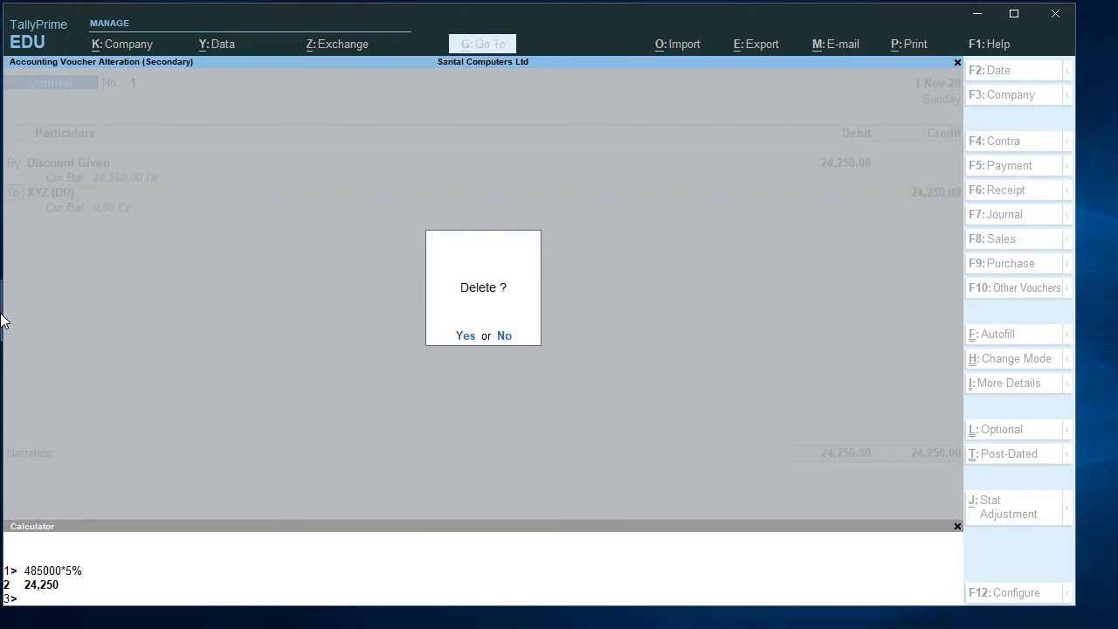
key("n")
- Quit the journal voucher without saving and close the register to return to the Gateway of Tally
key("Escape")
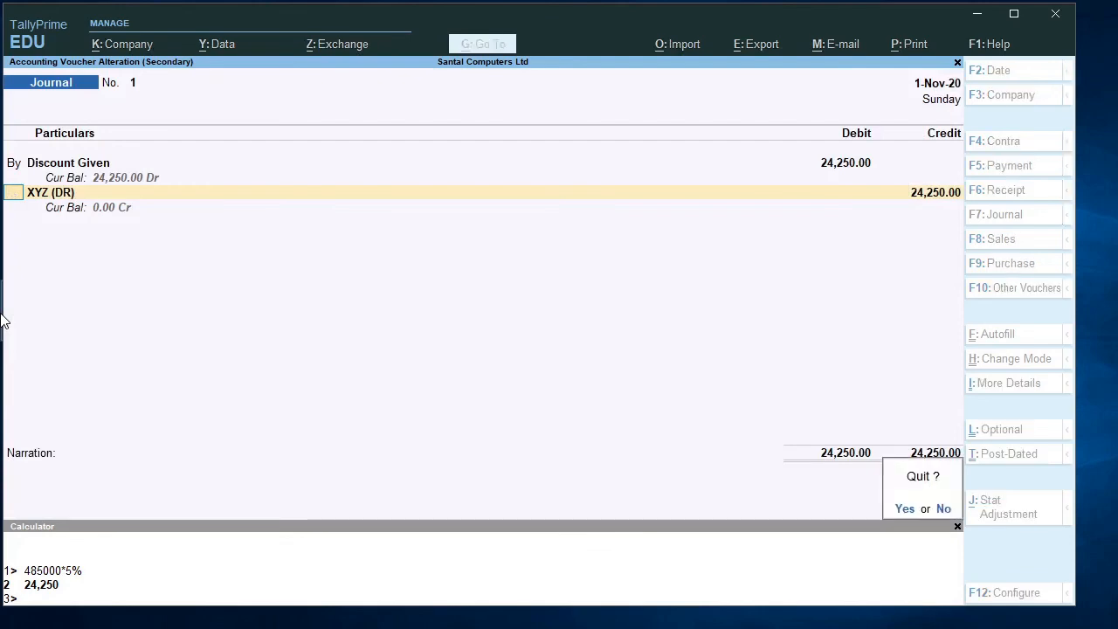
key("y")
key("Escape")
key("Escape")
key("Escape")
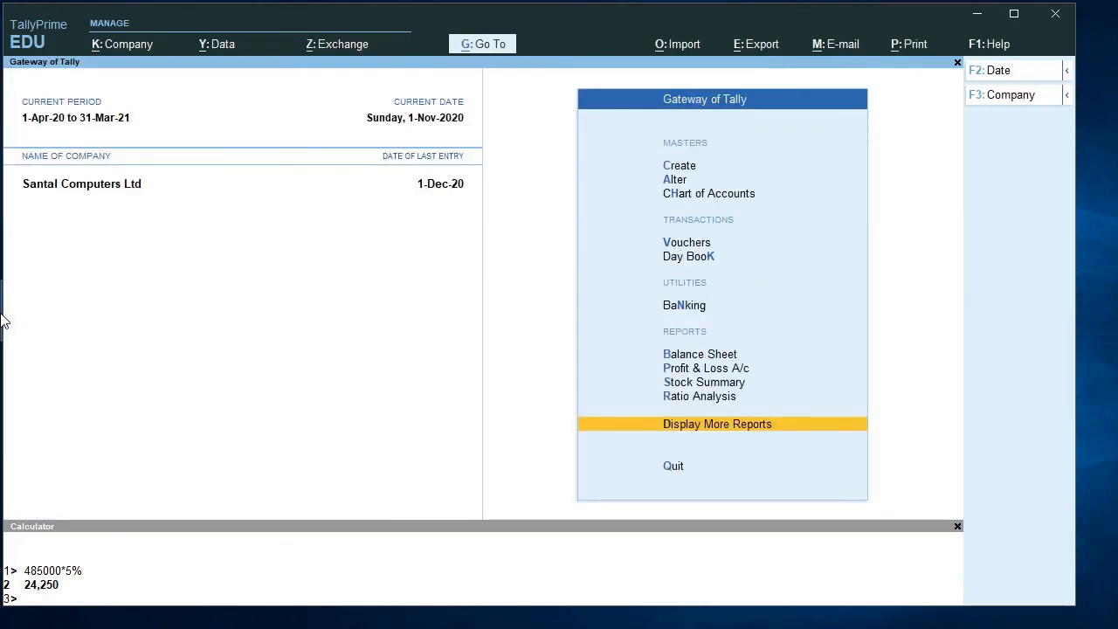
key("Escape")
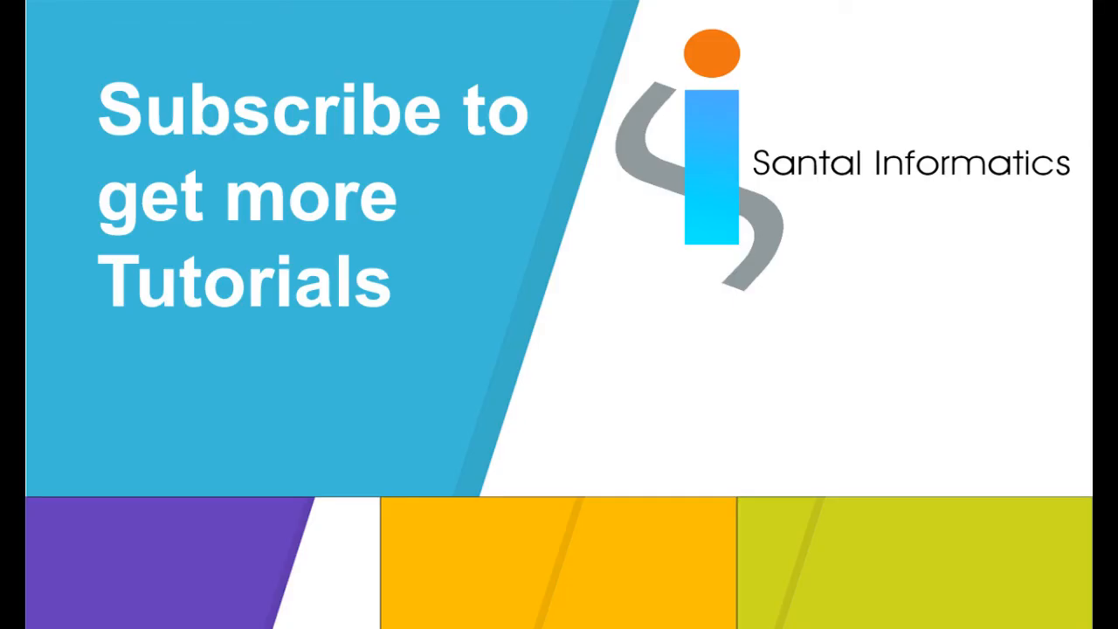